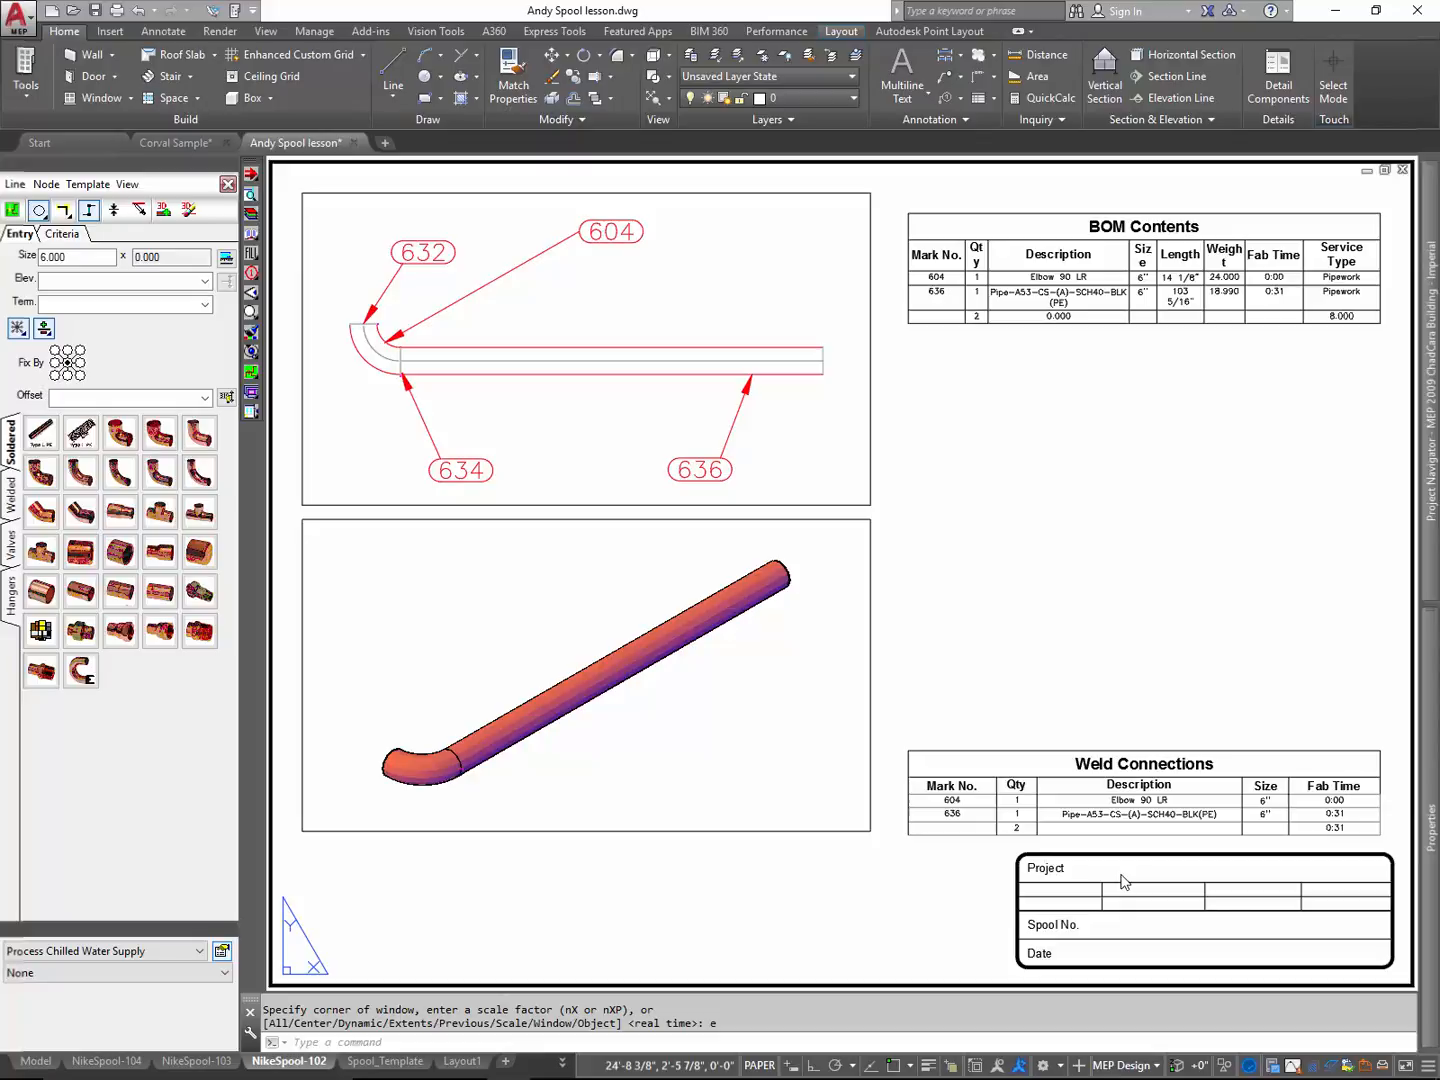
- In the isometric viewport, assign the Pipework insulation specification General Insulation to the long straight pipe
{"action": "double_click", "coordinate": [704, 737]}
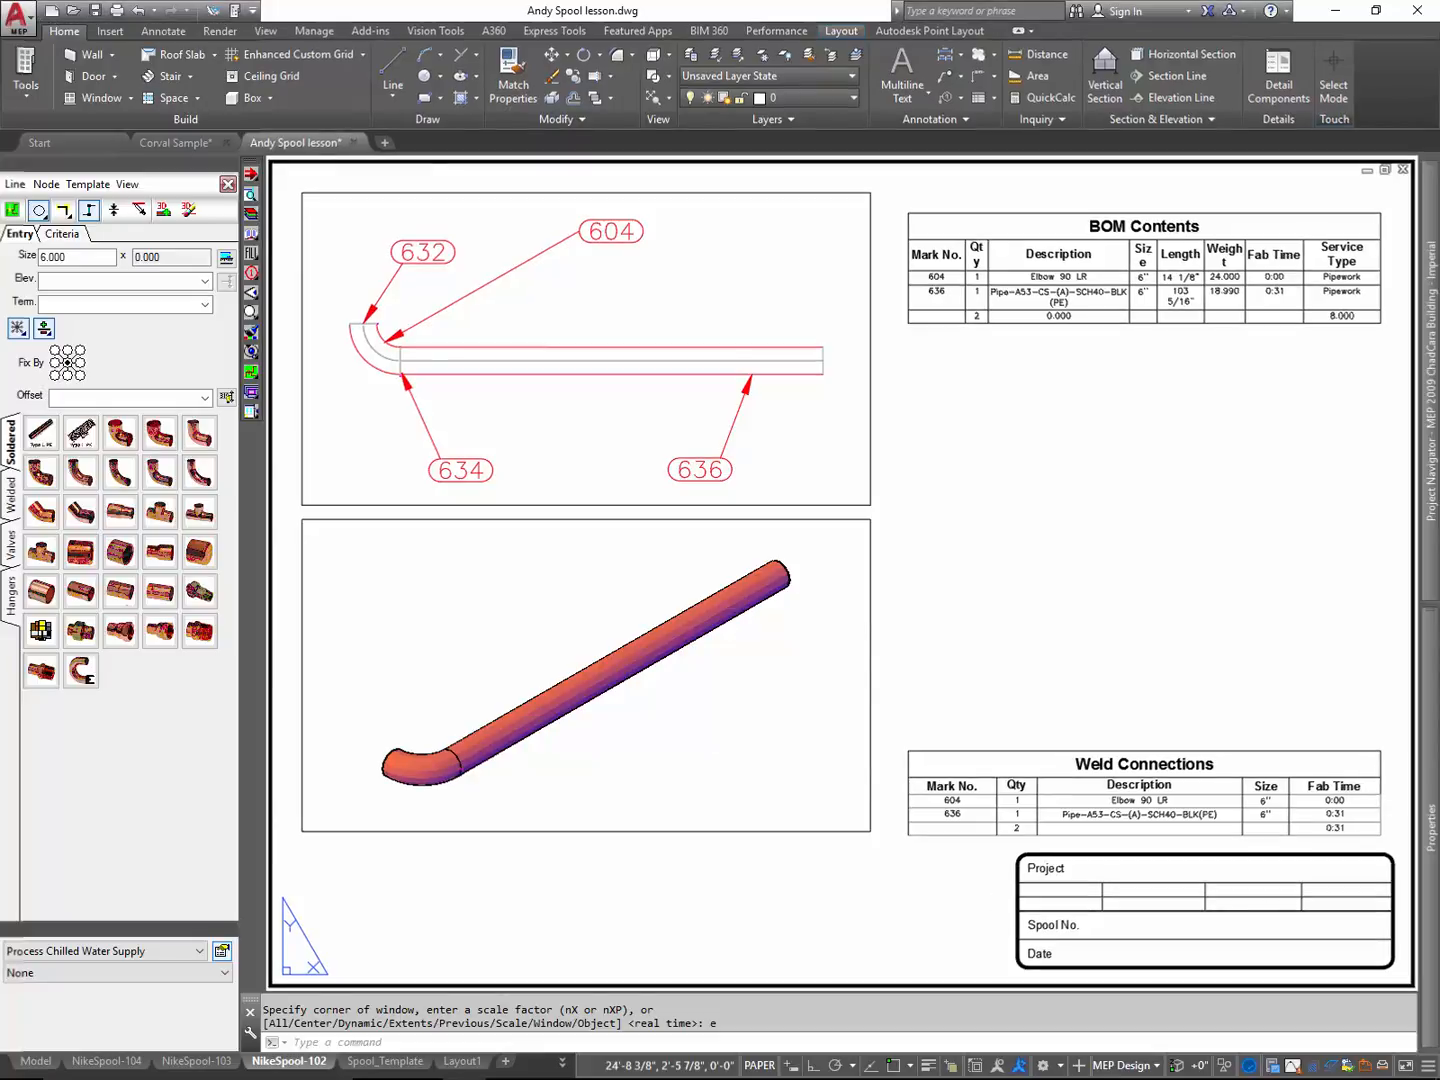
{"action": "left_click", "coordinate": [631, 667]}
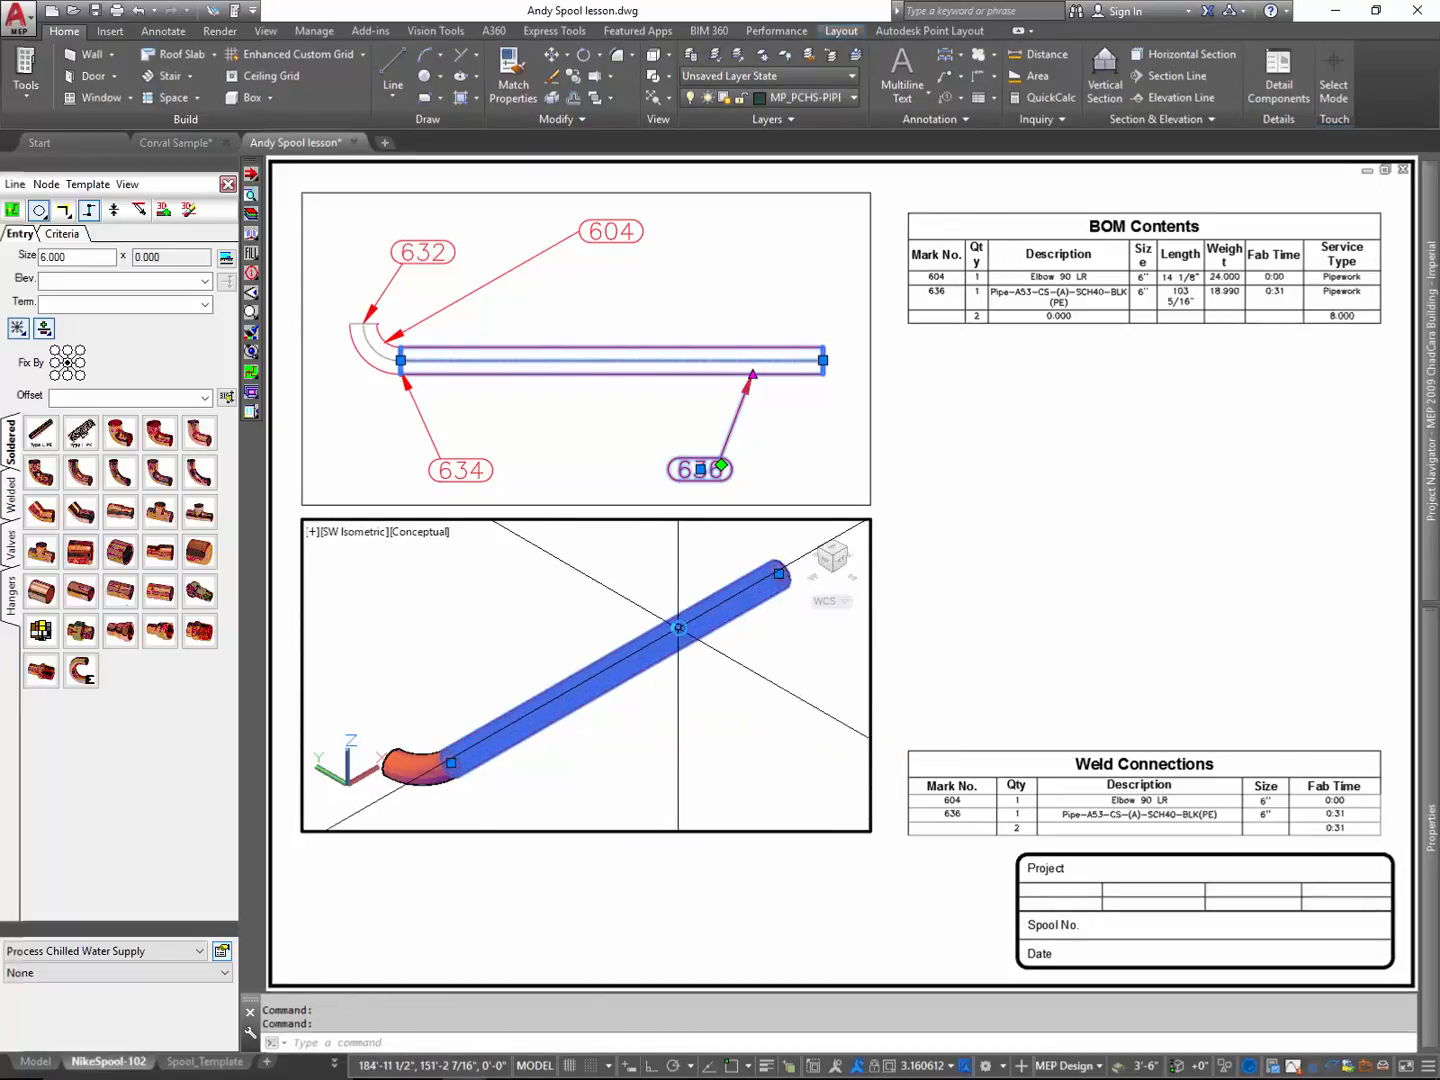
{"action": "double_click", "coordinate": [680, 630]}
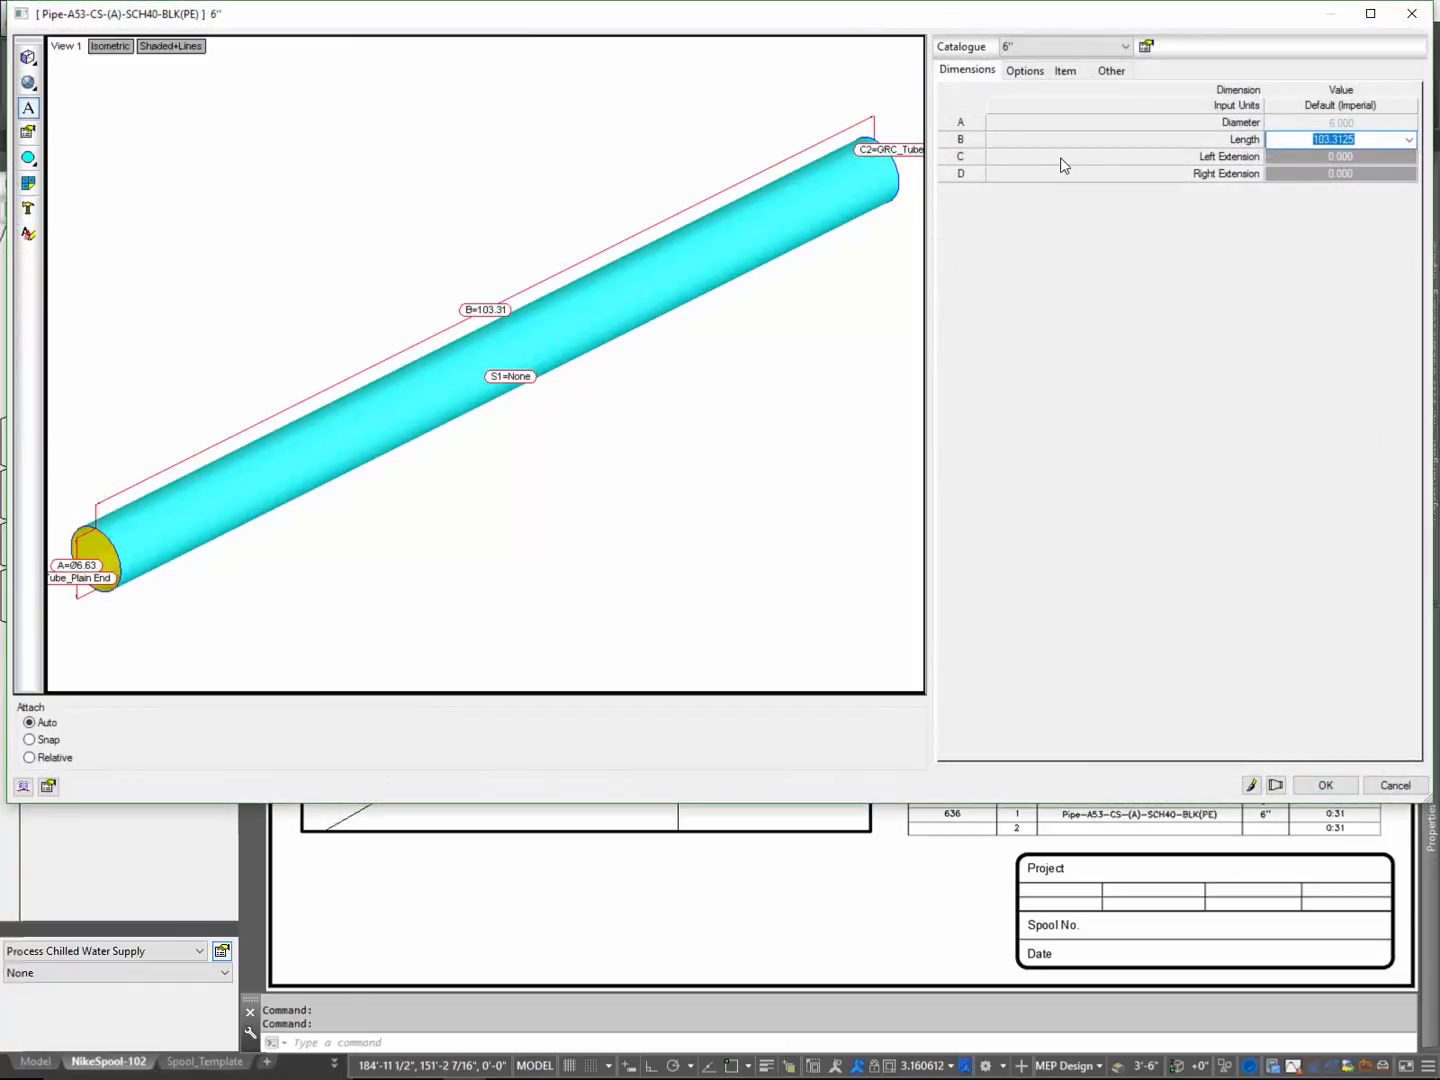
{"action": "left_click", "coordinate": [1037, 72]}
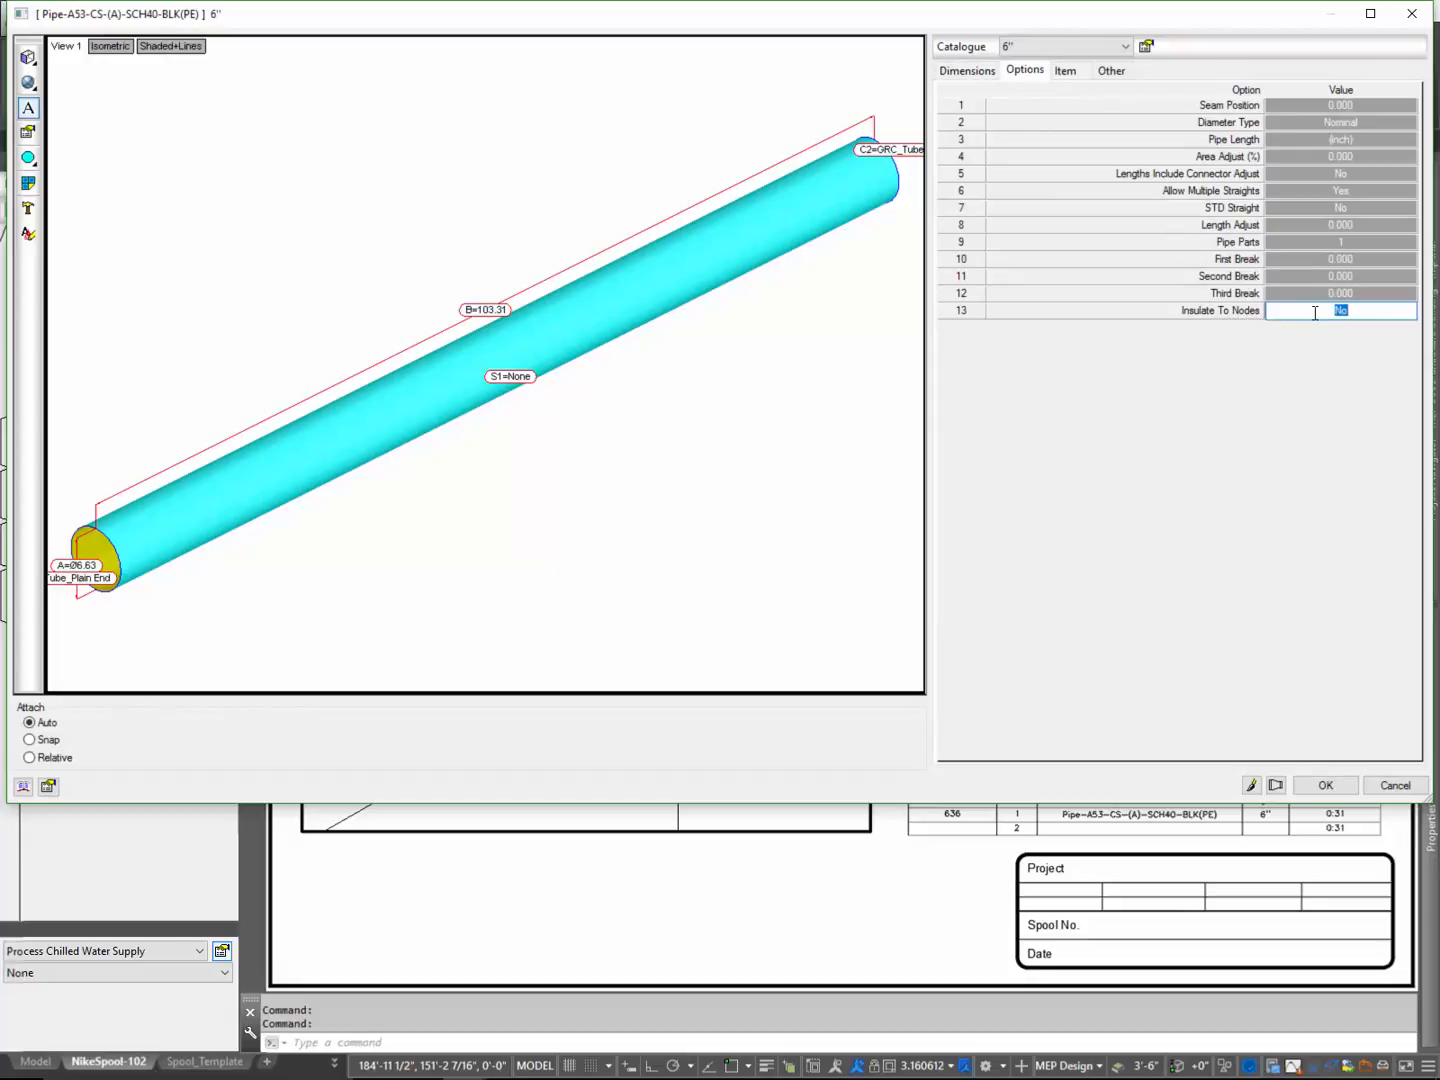
{"action": "double_click", "coordinate": [1349, 313]}
{"action": "left_click", "coordinate": [1067, 72]}
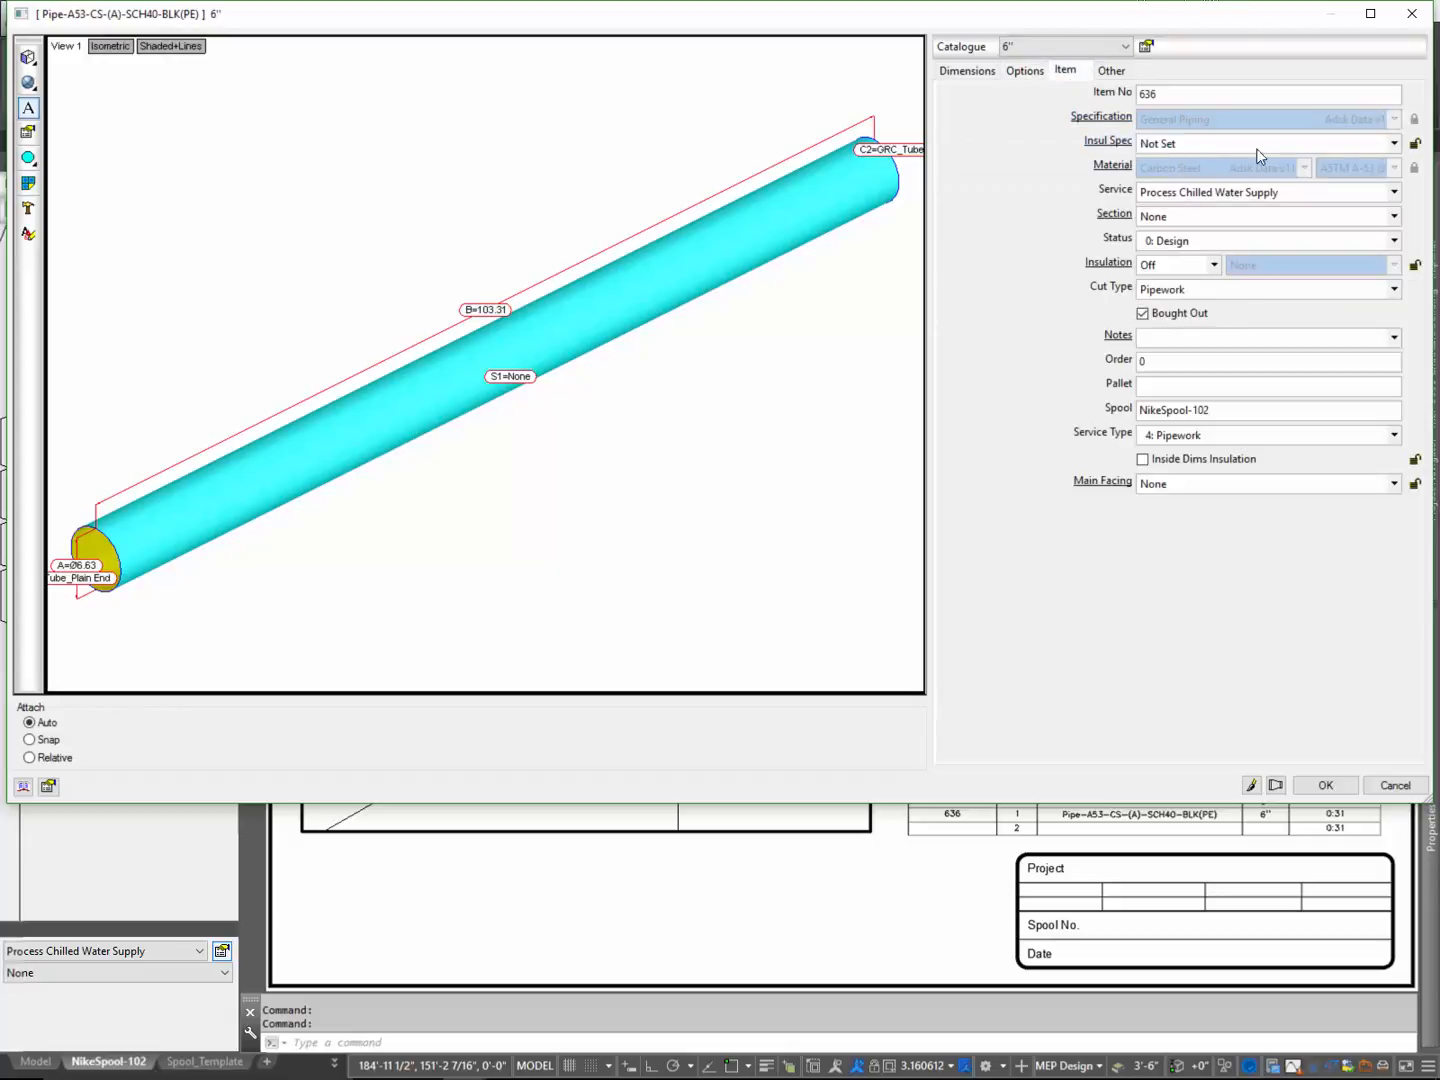
{"action": "left_click", "coordinate": [1392, 143]}
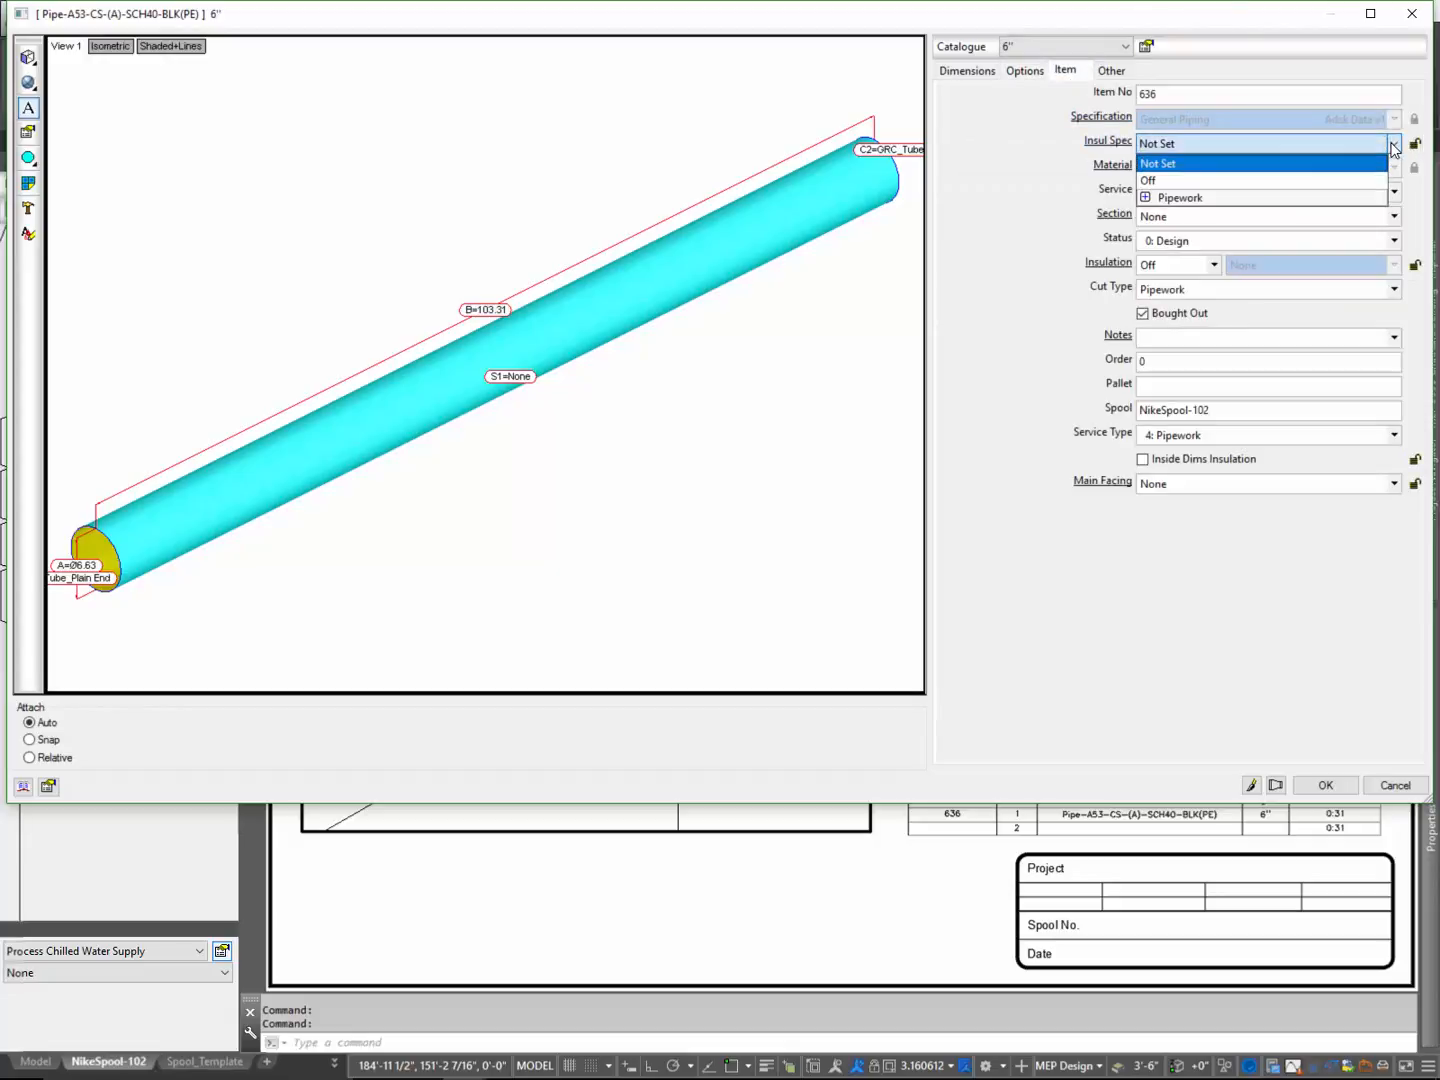
{"action": "left_click", "coordinate": [1146, 197]}
{"action": "left_click", "coordinate": [1158, 212]}
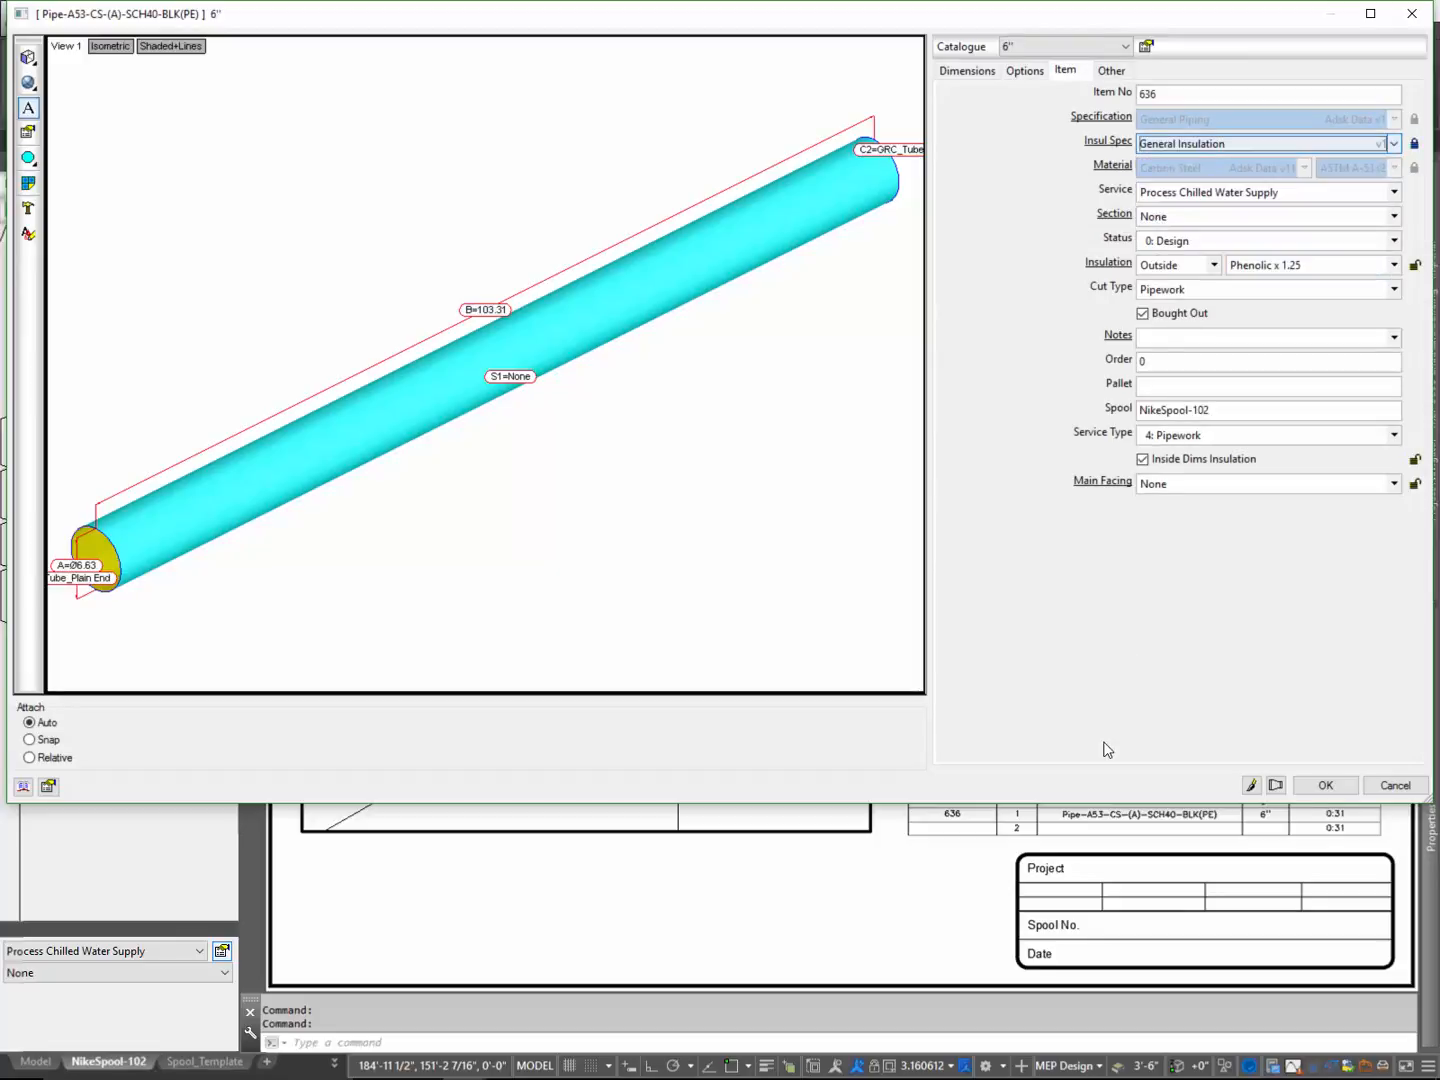
{"action": "left_click", "coordinate": [1330, 785]}
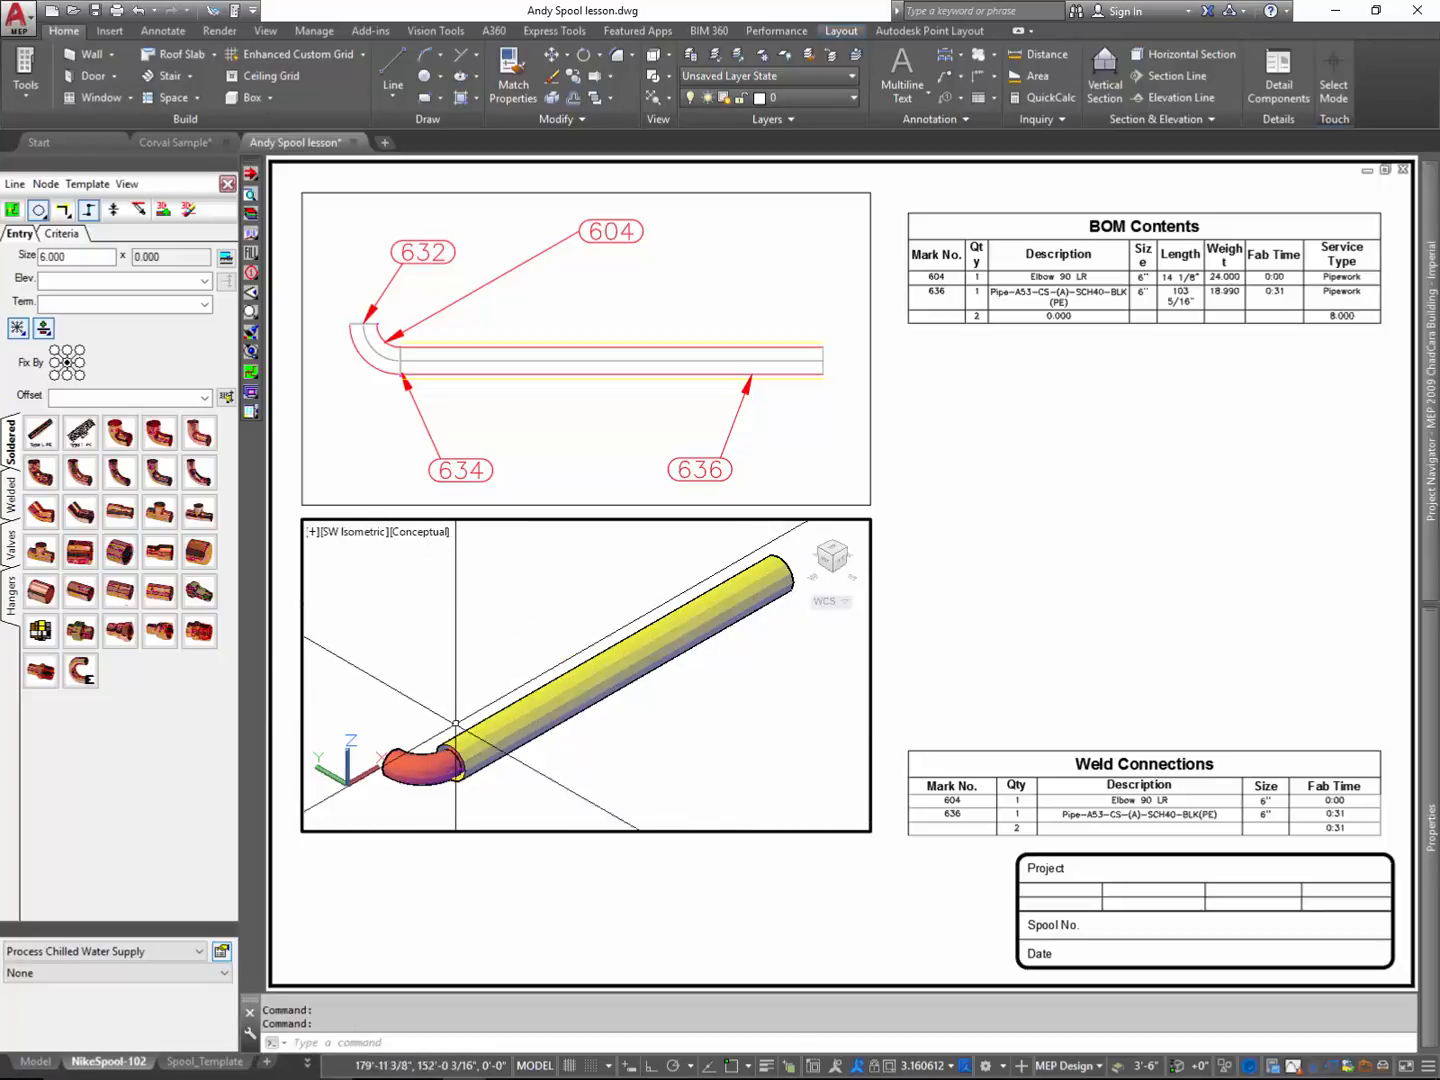
{"action": "left_click", "coordinate": [428, 763]}
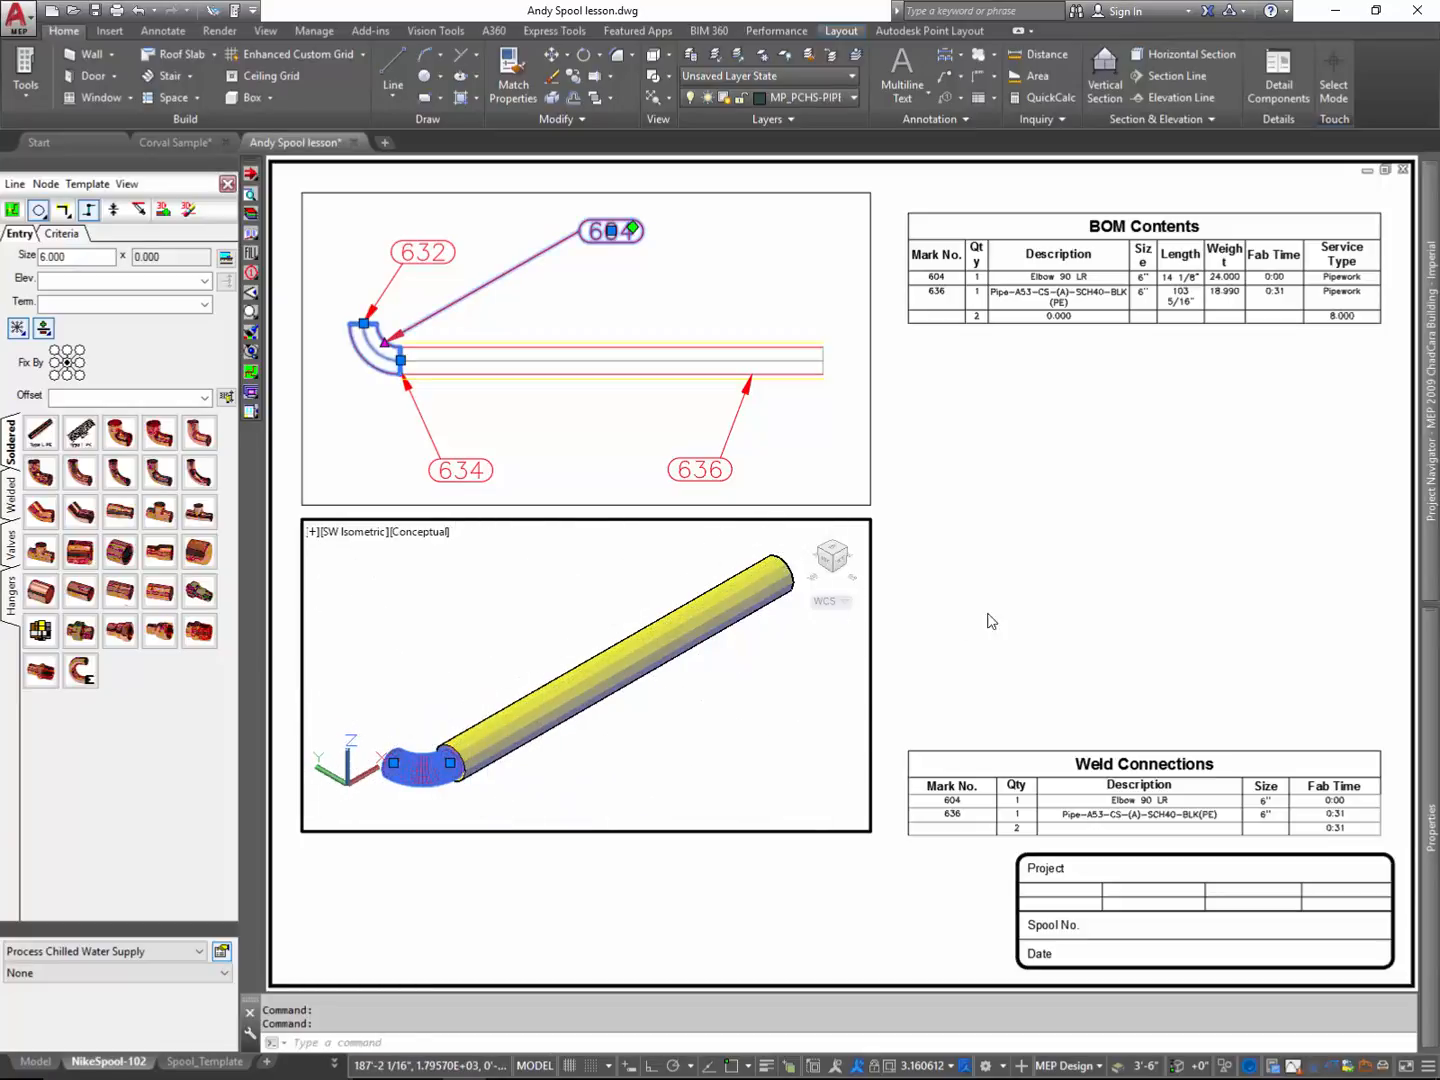
{"action": "left_click", "coordinate": [451, 761]}
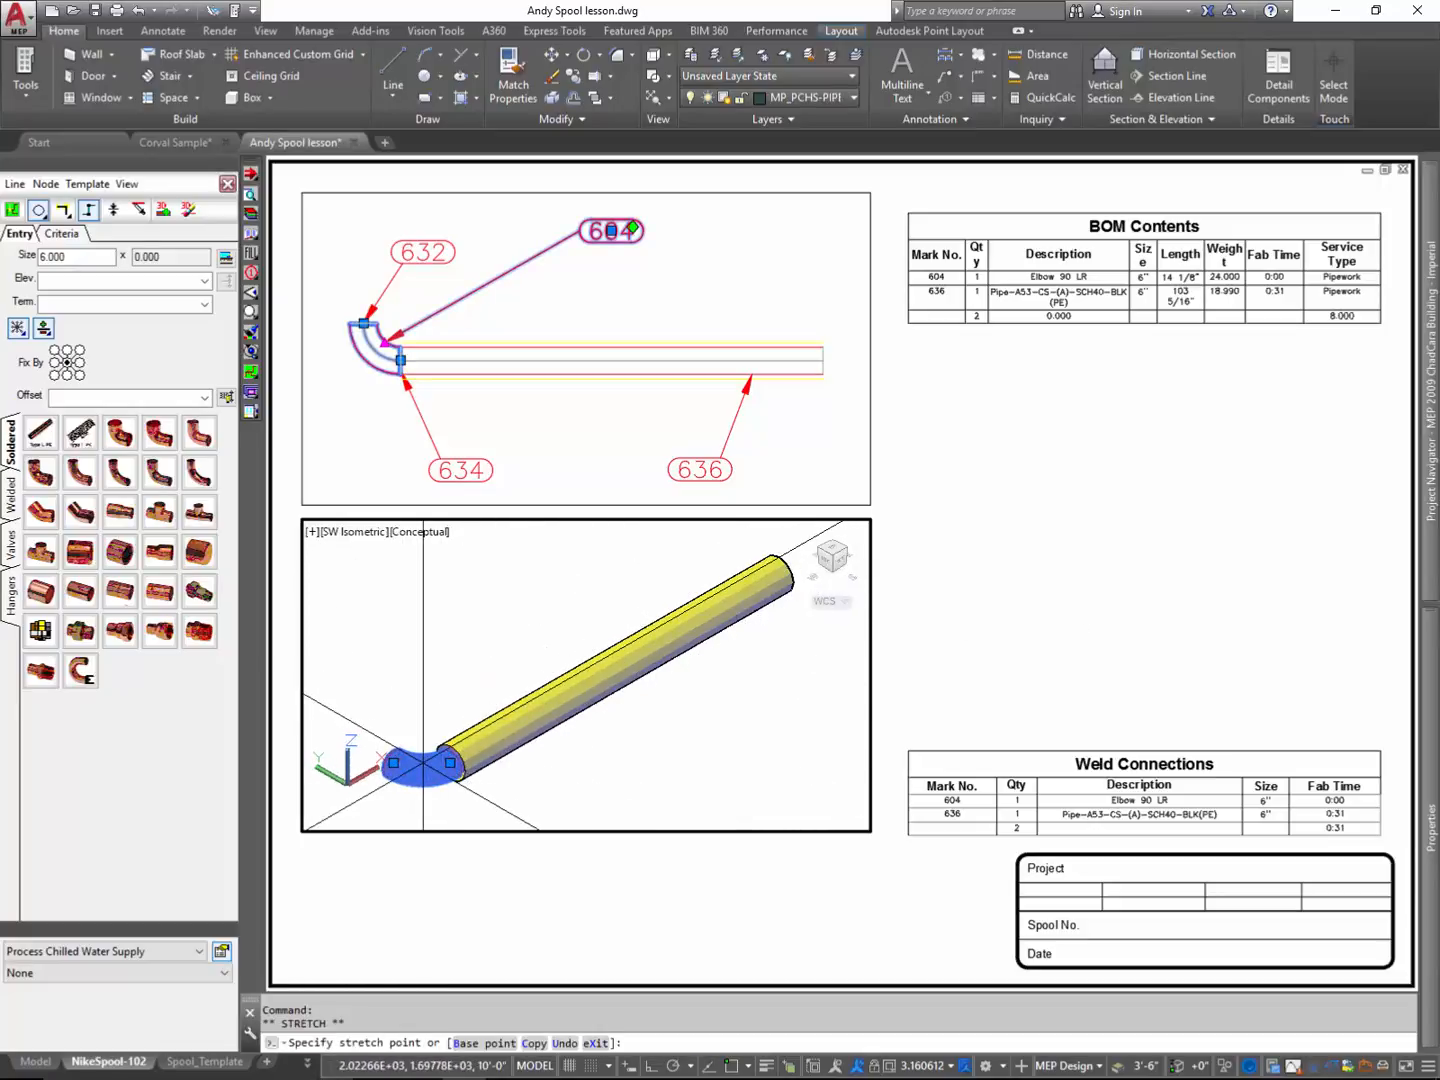
{"action": "key", "text": "Escape"}
{"action": "key", "text": "Escape"}
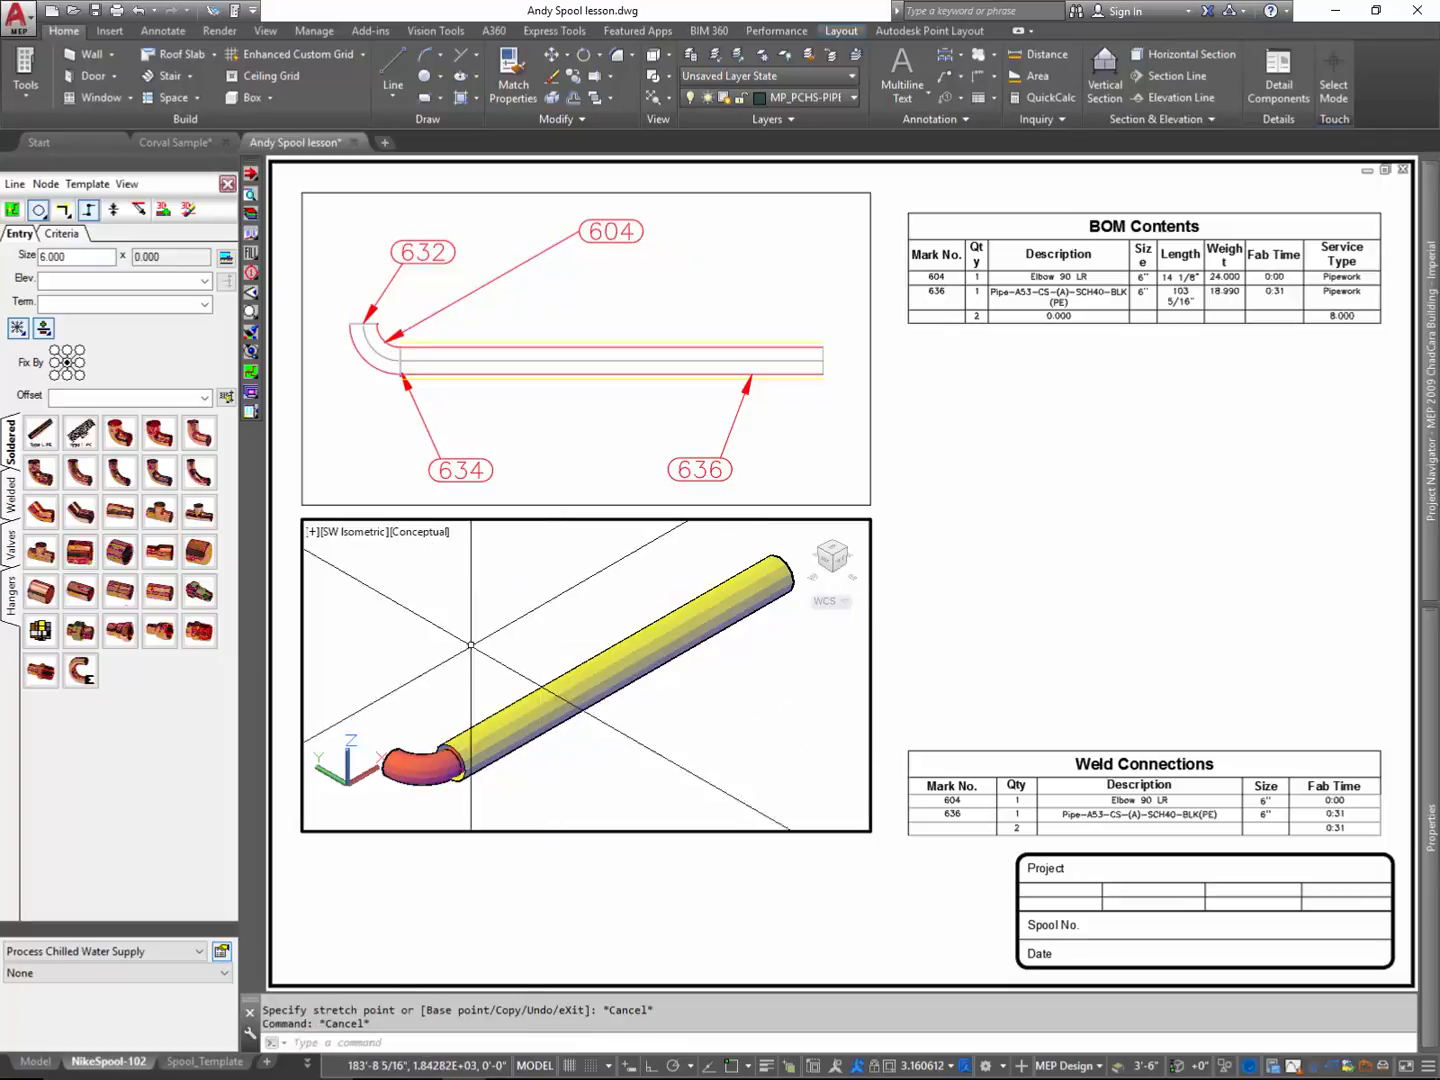
- Assign the Pipework insulation specification General Insulation to the Elbow 90 LR at the pipe's end
{"action": "left_click", "coordinate": [425, 768]}
{"action": "double_click", "coordinate": [426, 768]}
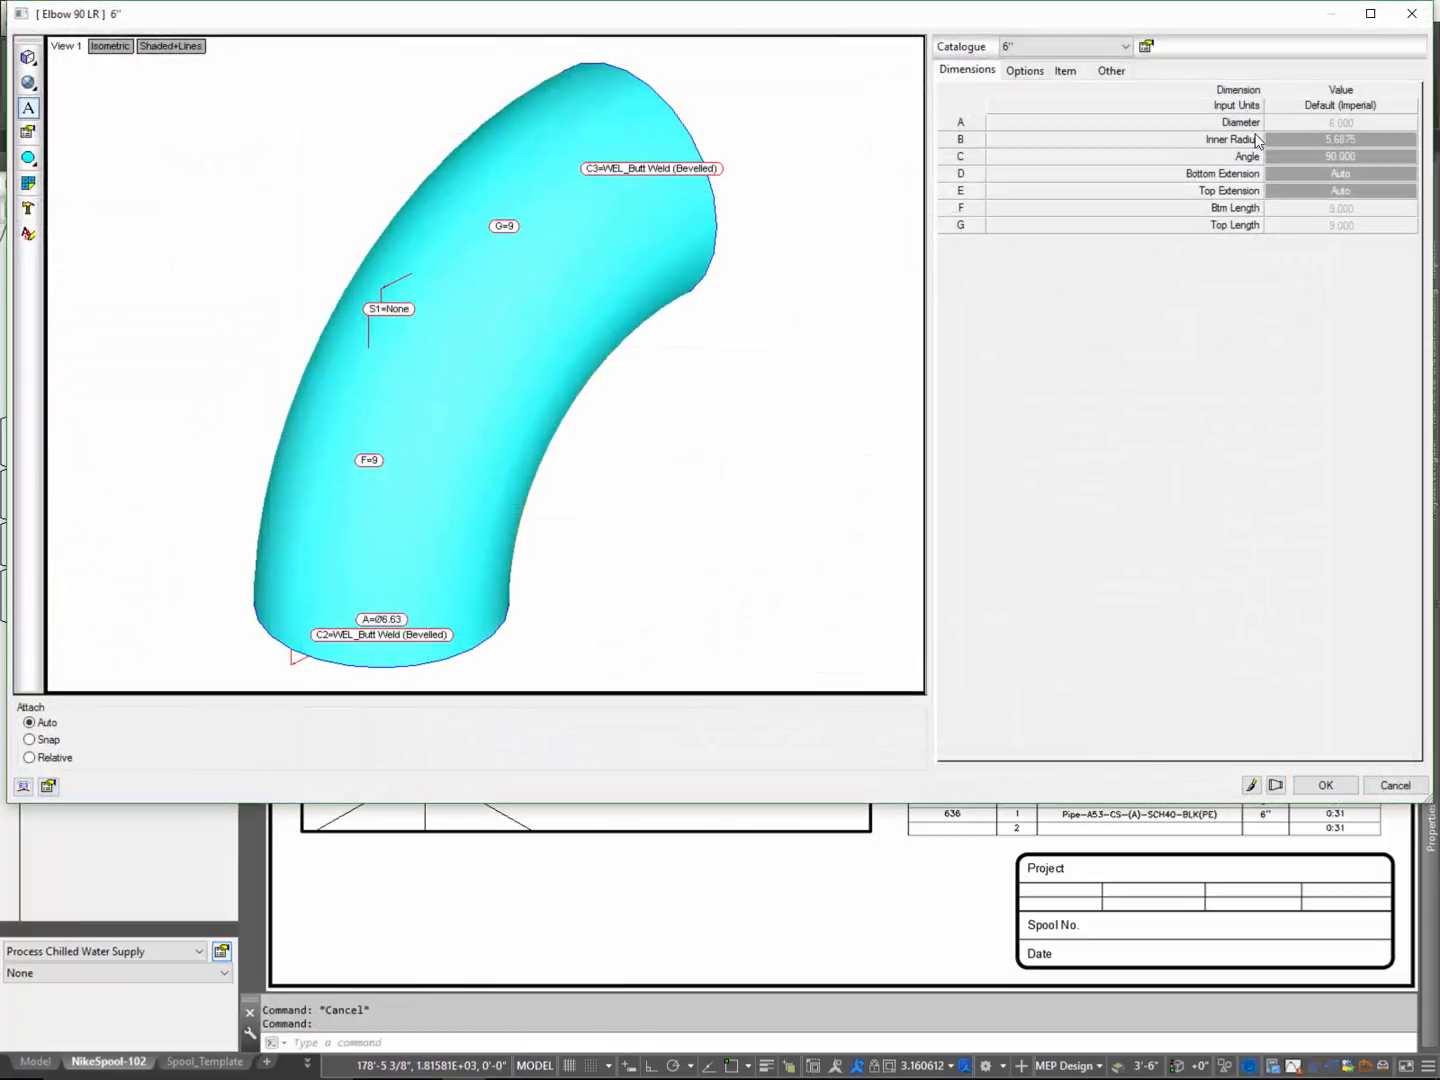
{"action": "left_click", "coordinate": [1085, 71]}
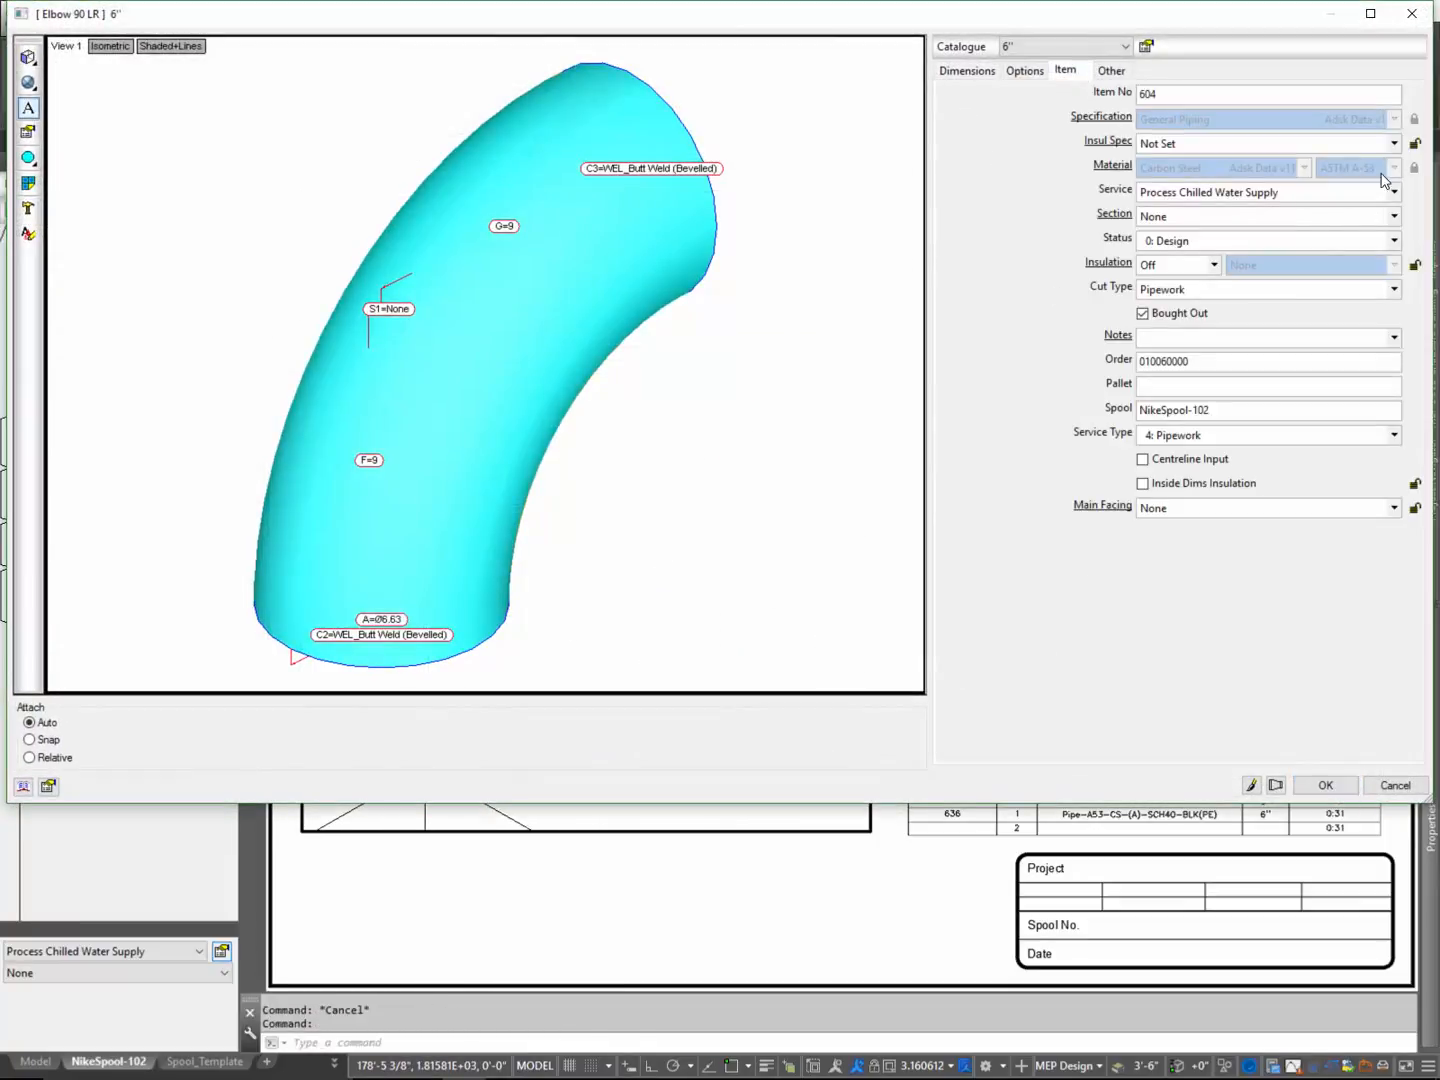
{"action": "left_click", "coordinate": [1394, 145]}
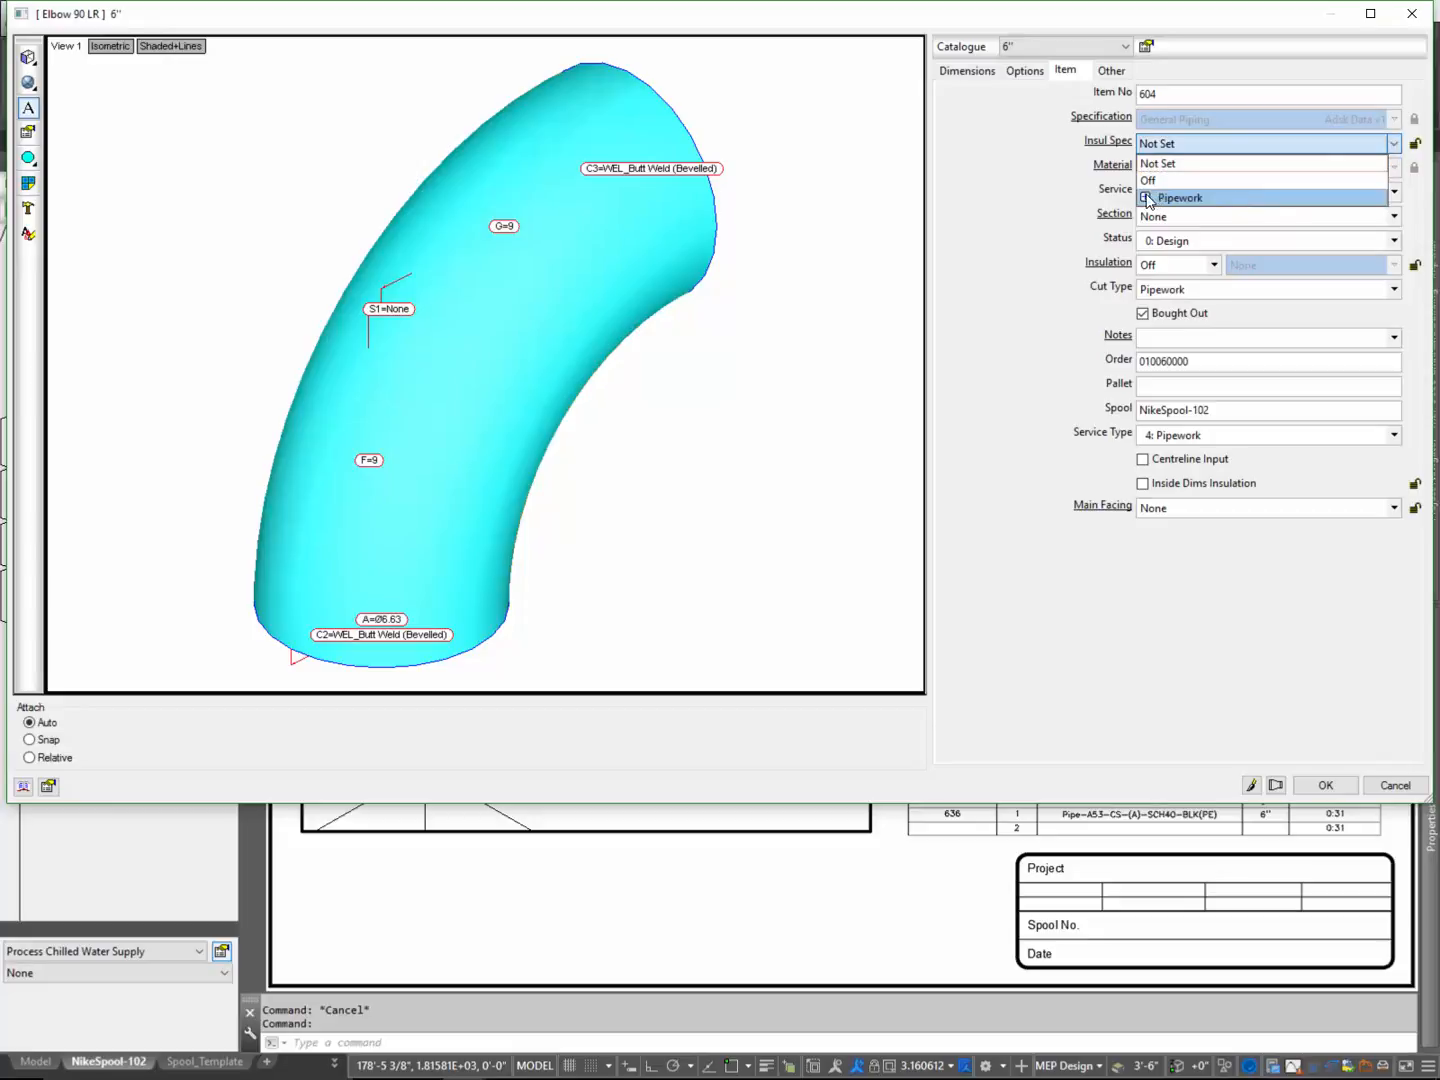
{"action": "left_click", "coordinate": [1164, 215]}
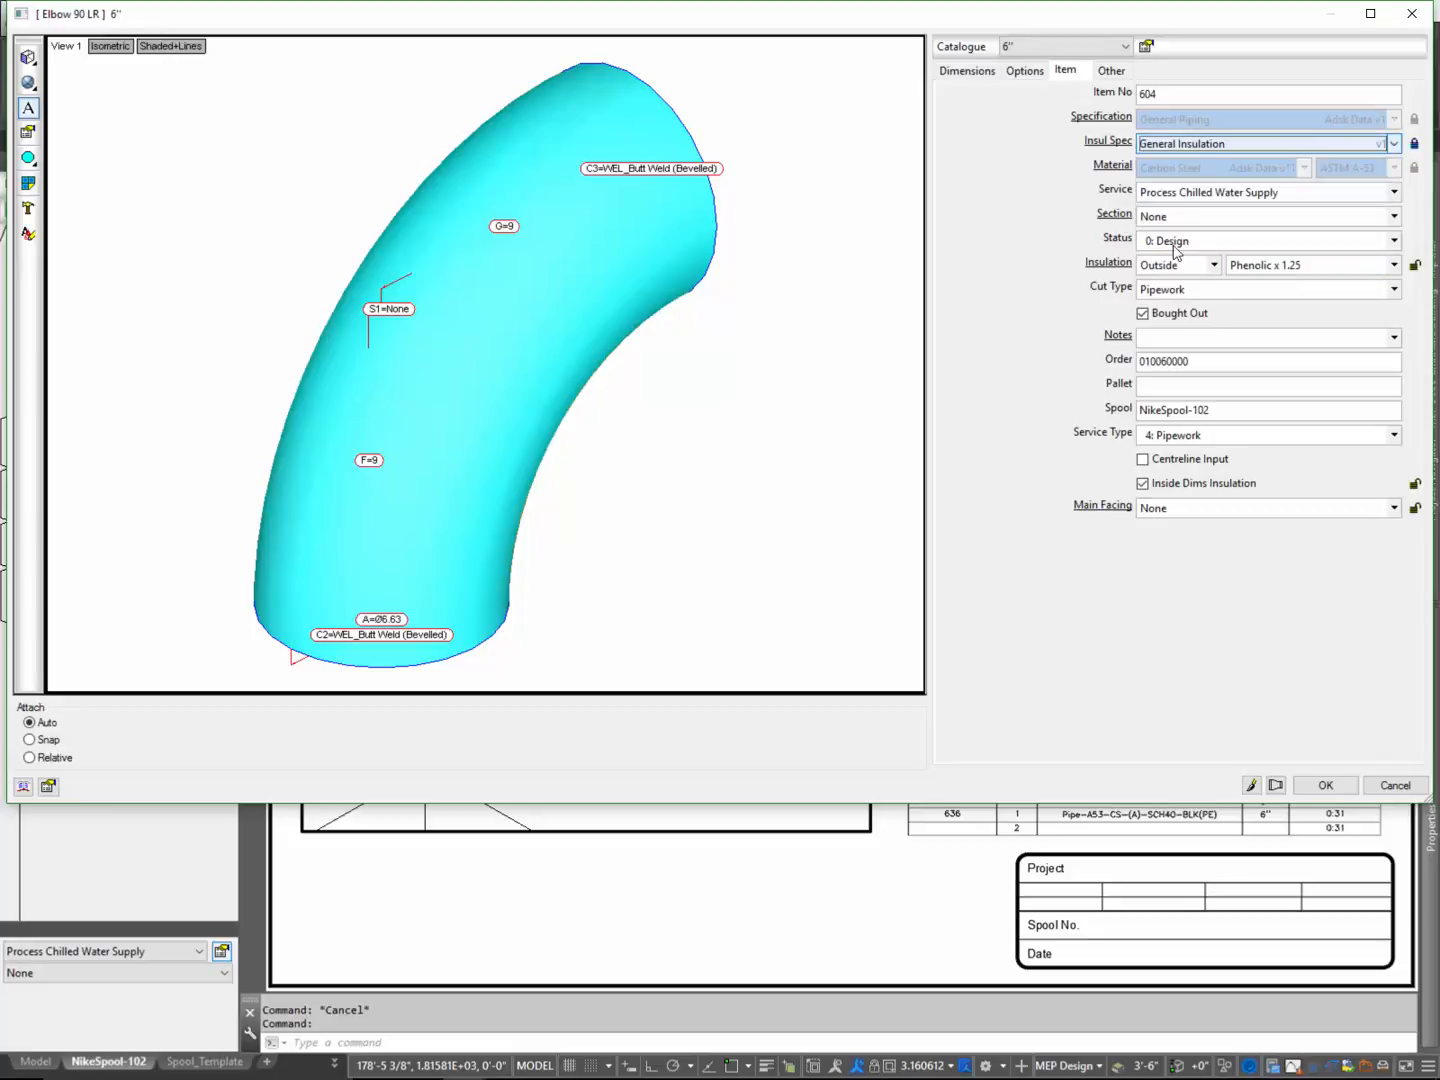
{"action": "left_click", "coordinate": [1310, 786]}
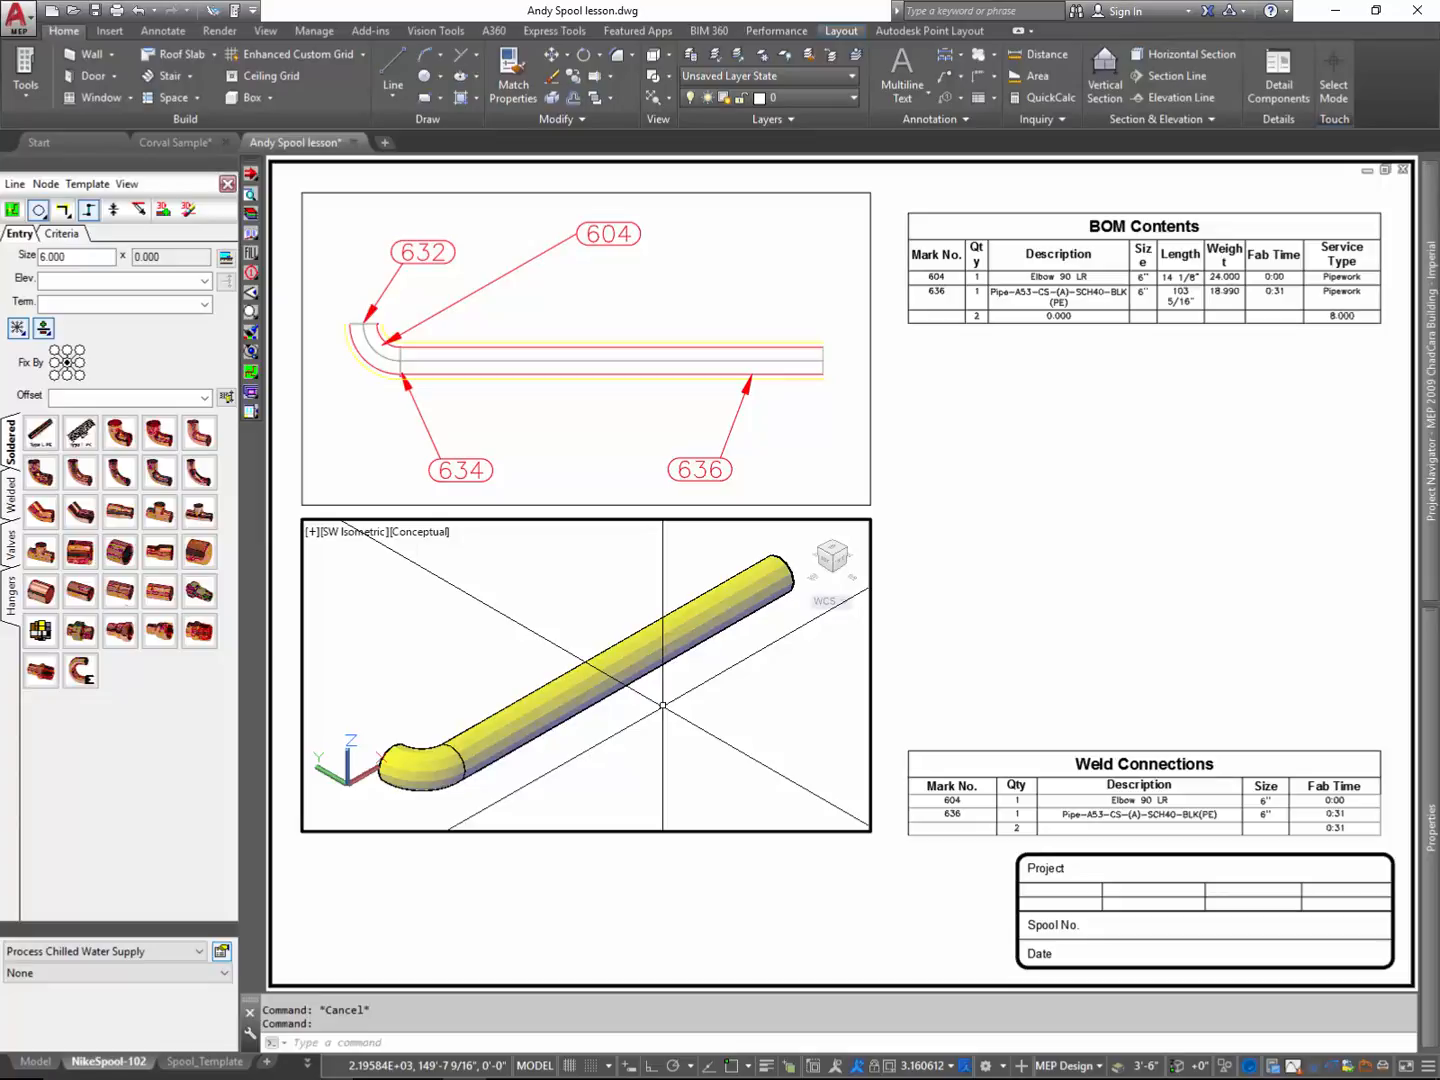
- Set the straight pipe's insulation specification to Not Set and apply it
{"action": "left_click", "coordinate": [616, 686]}
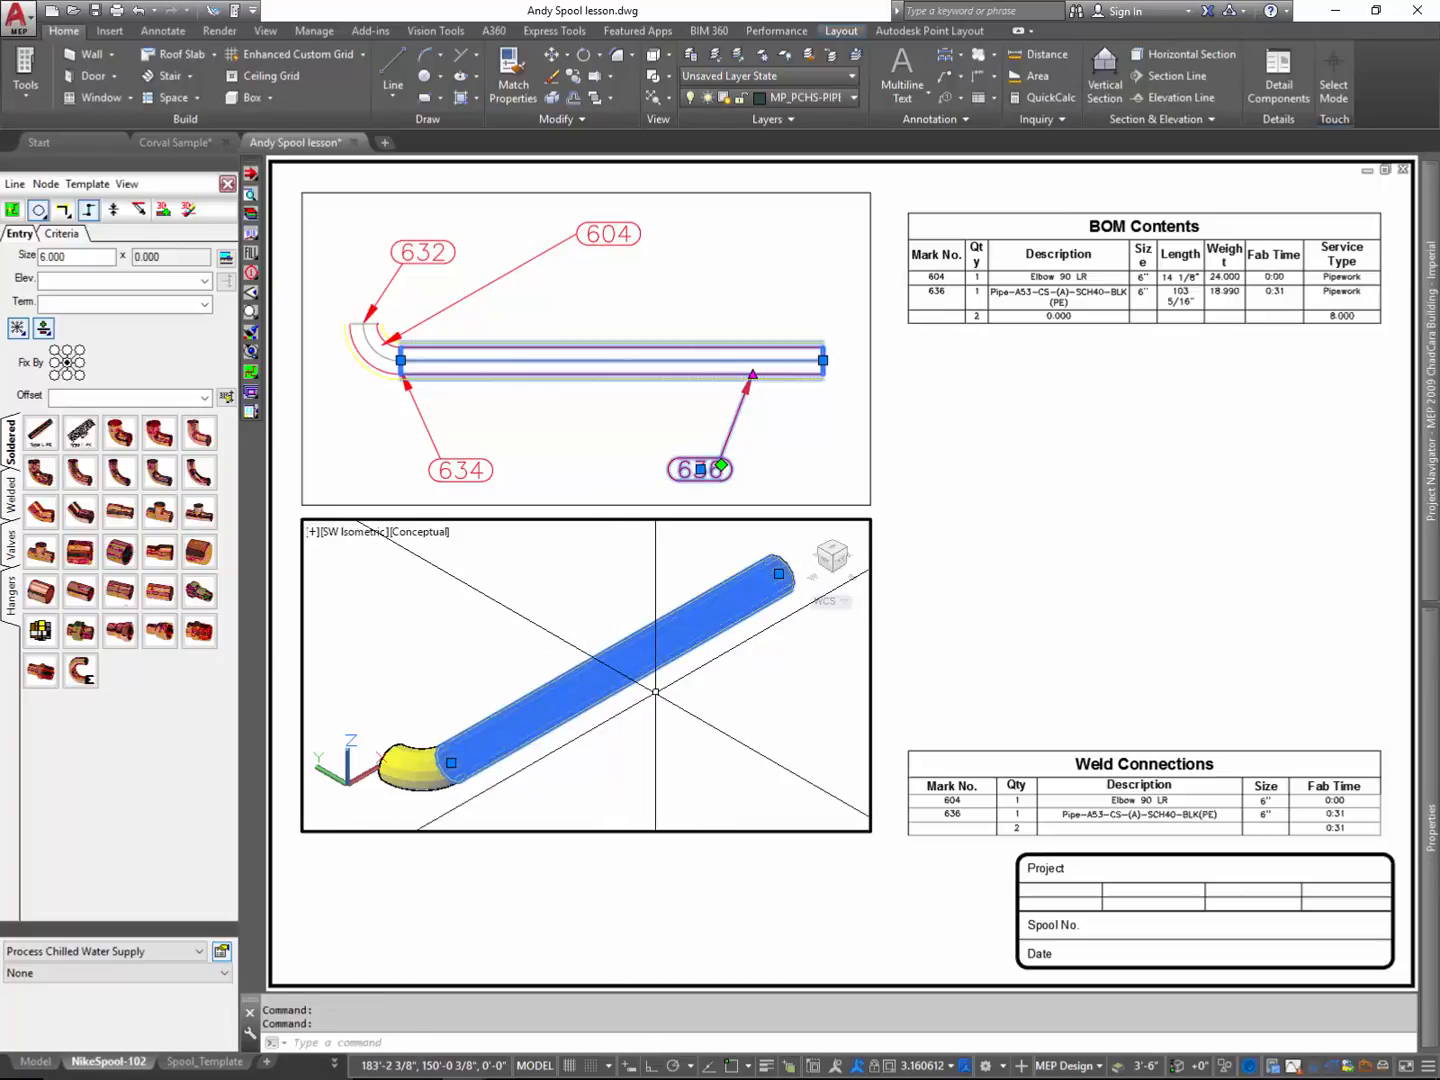
{"action": "double_click", "coordinate": [700, 610]}
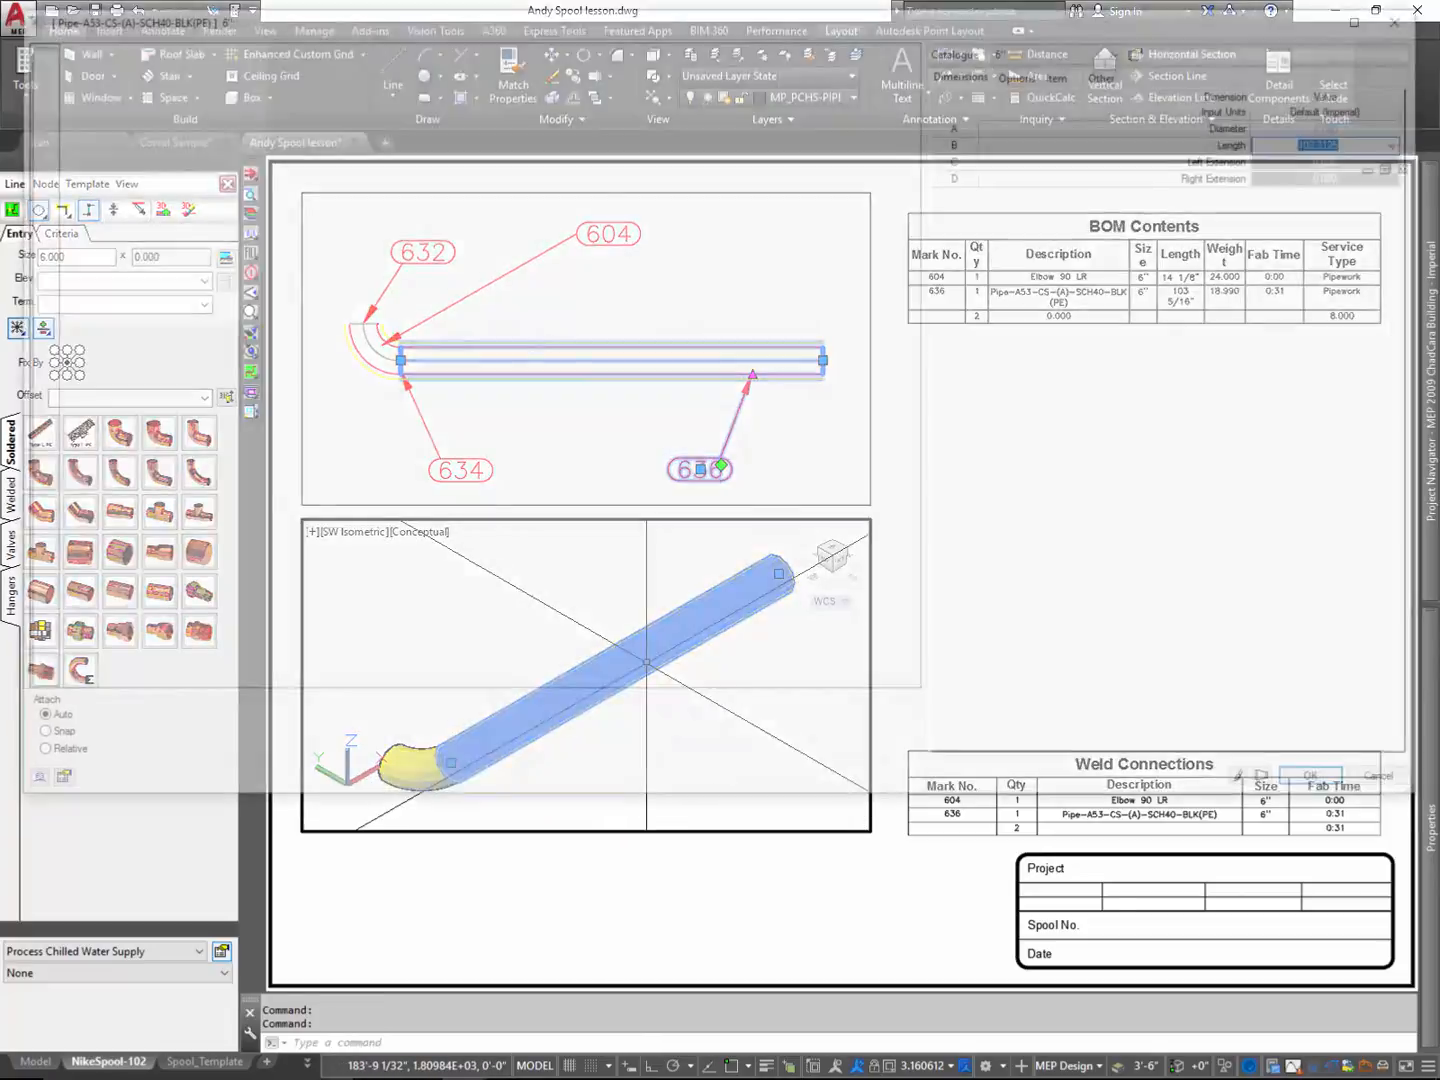
{"action": "left_click", "coordinate": [1068, 69]}
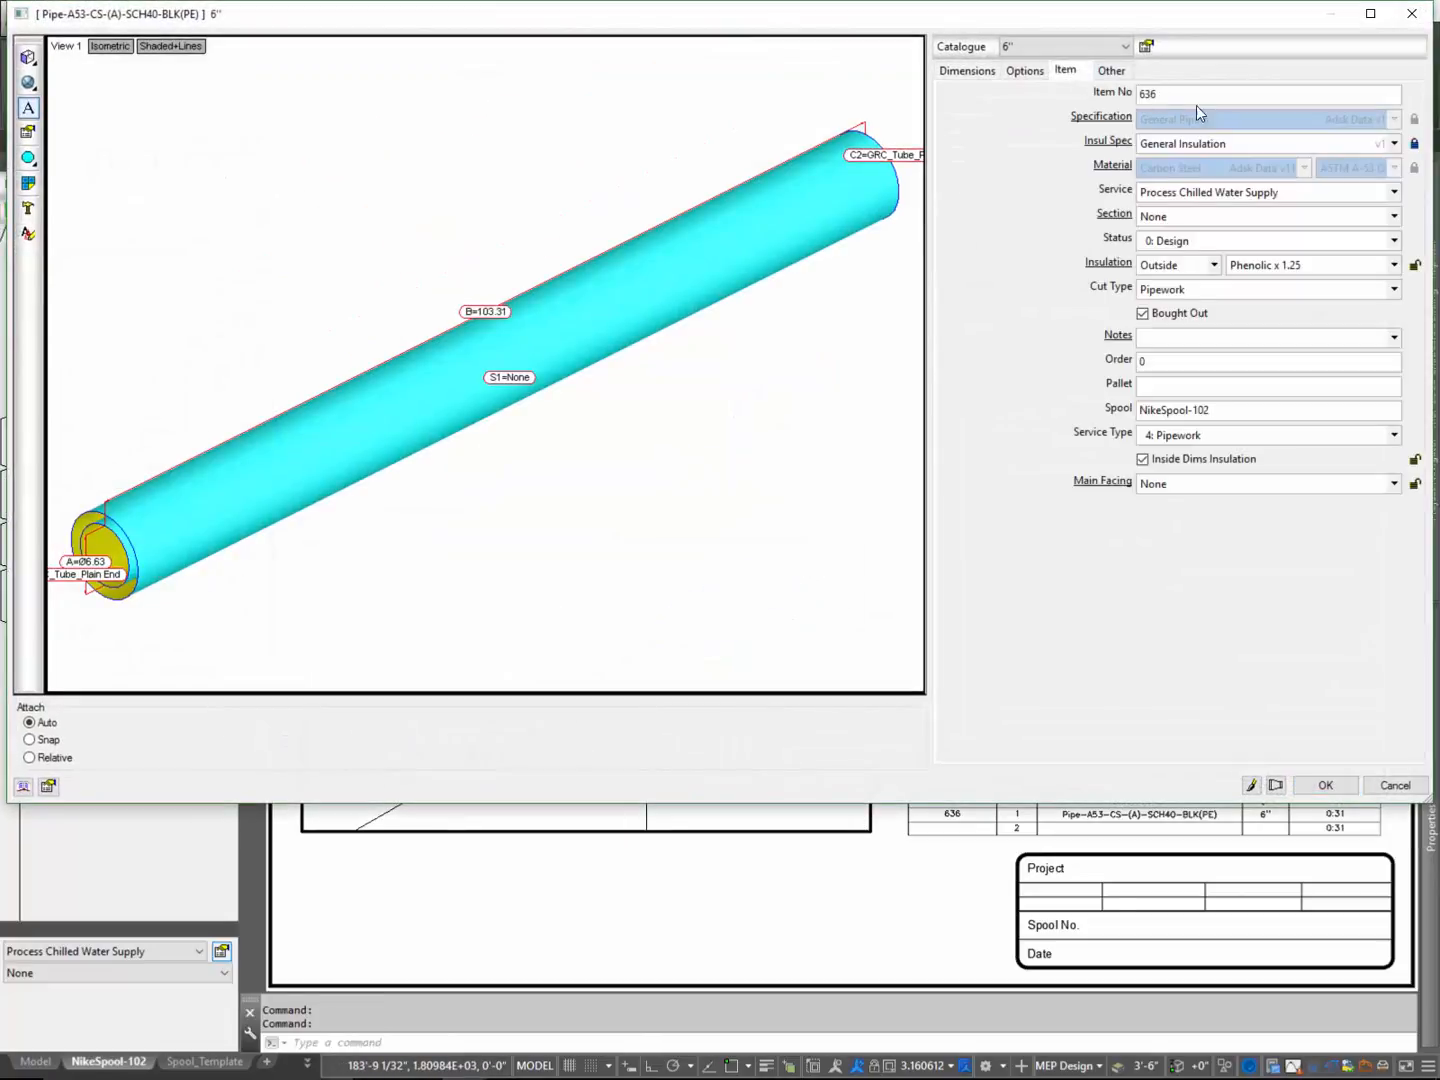
{"action": "left_click", "coordinate": [1394, 144]}
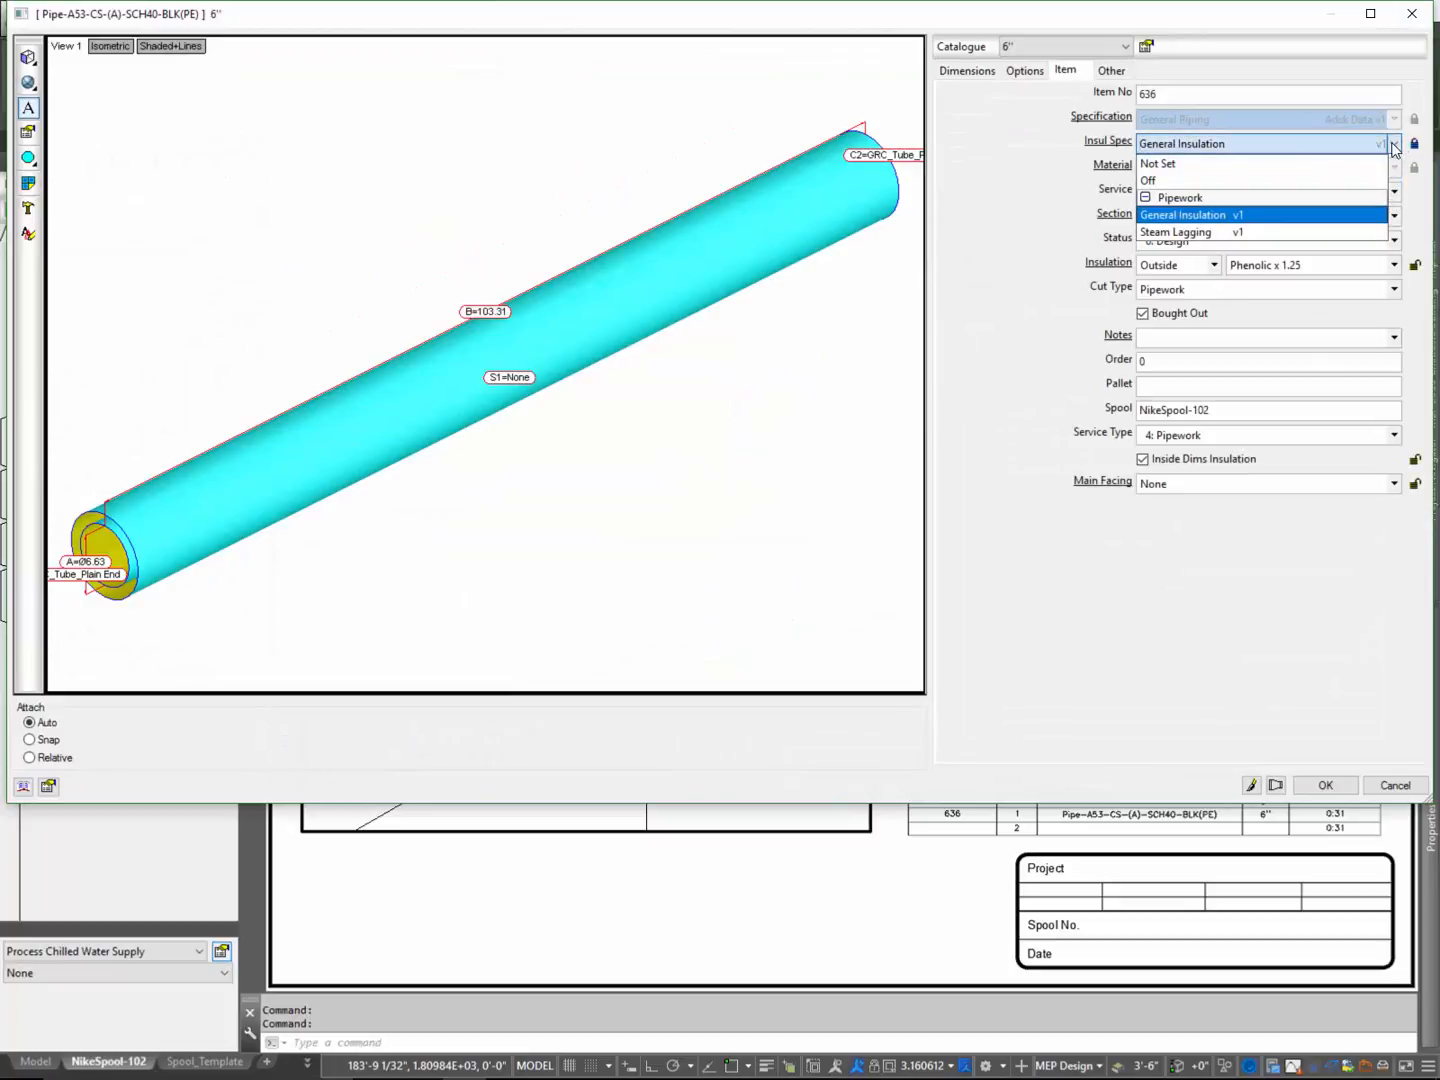
{"action": "left_click", "coordinate": [1339, 164]}
{"action": "left_click", "coordinate": [1326, 785]}
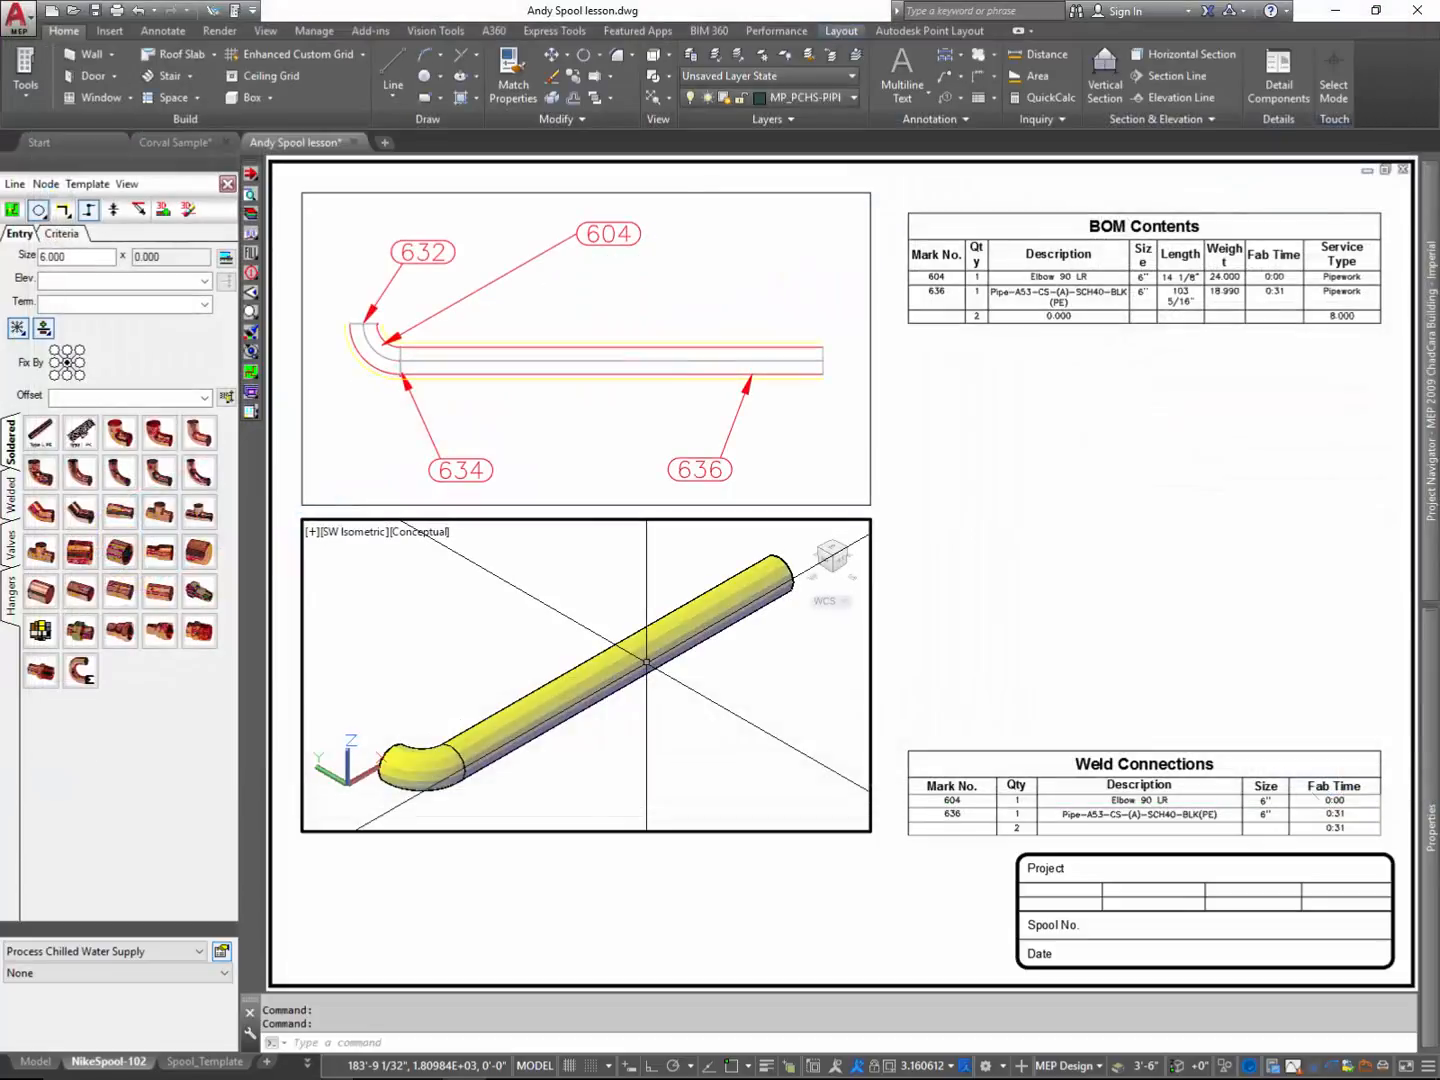
- Set the elbow's insulation specification to Not Set and apply it
{"action": "double_click", "coordinate": [424, 760]}
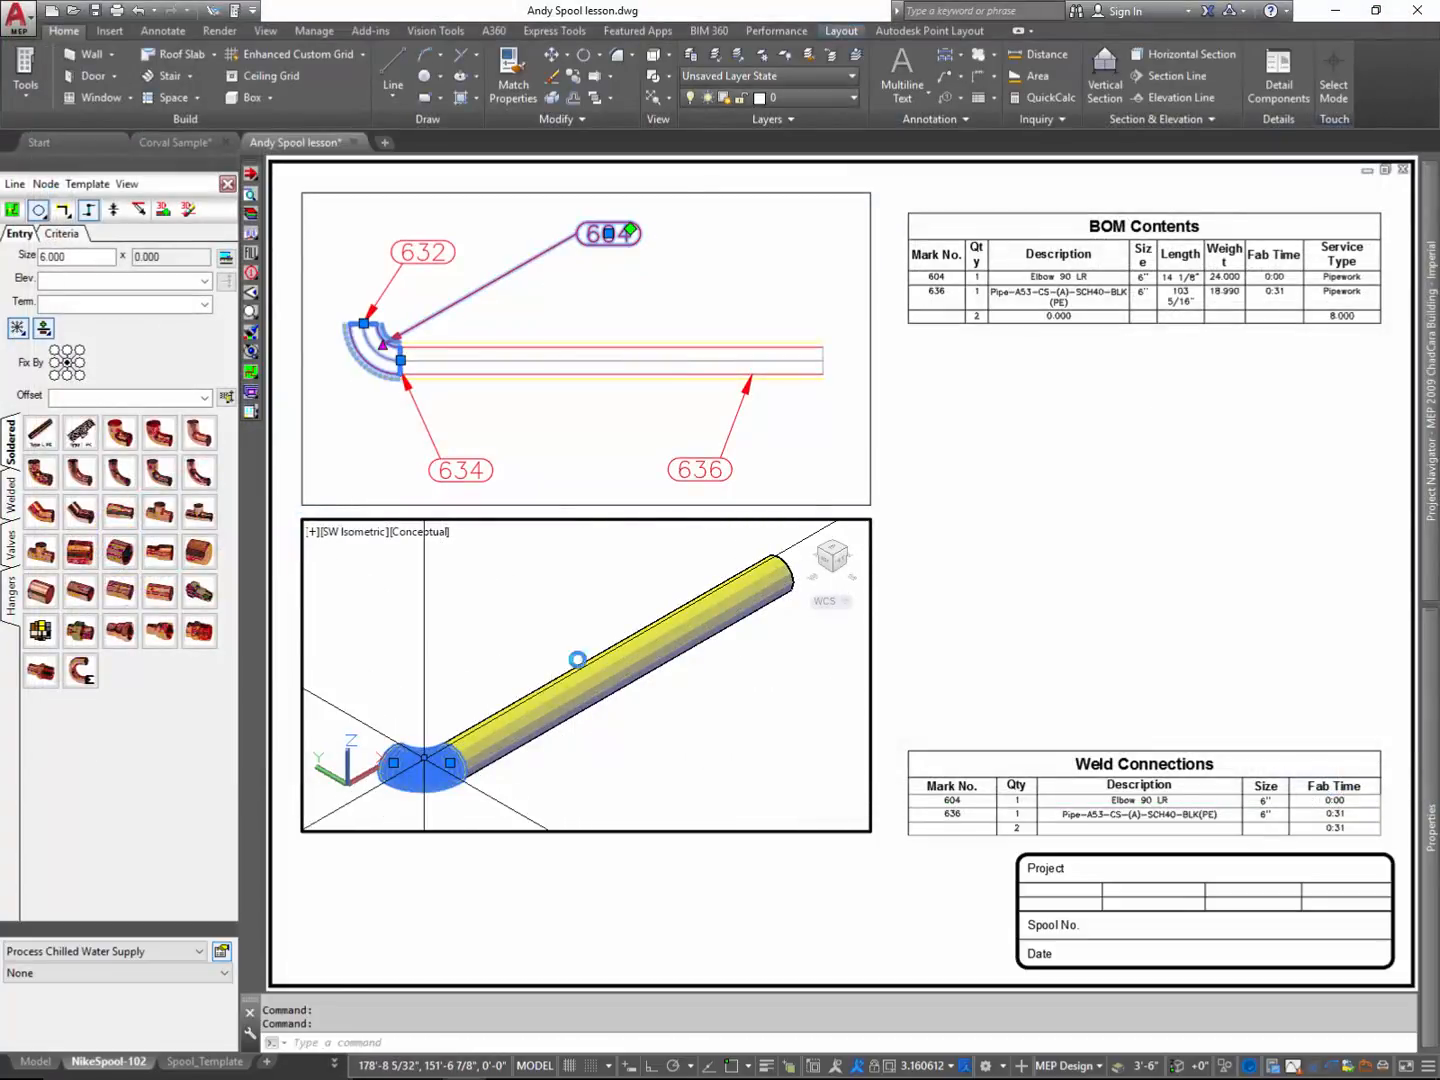
{"action": "left_click", "coordinate": [1067, 70]}
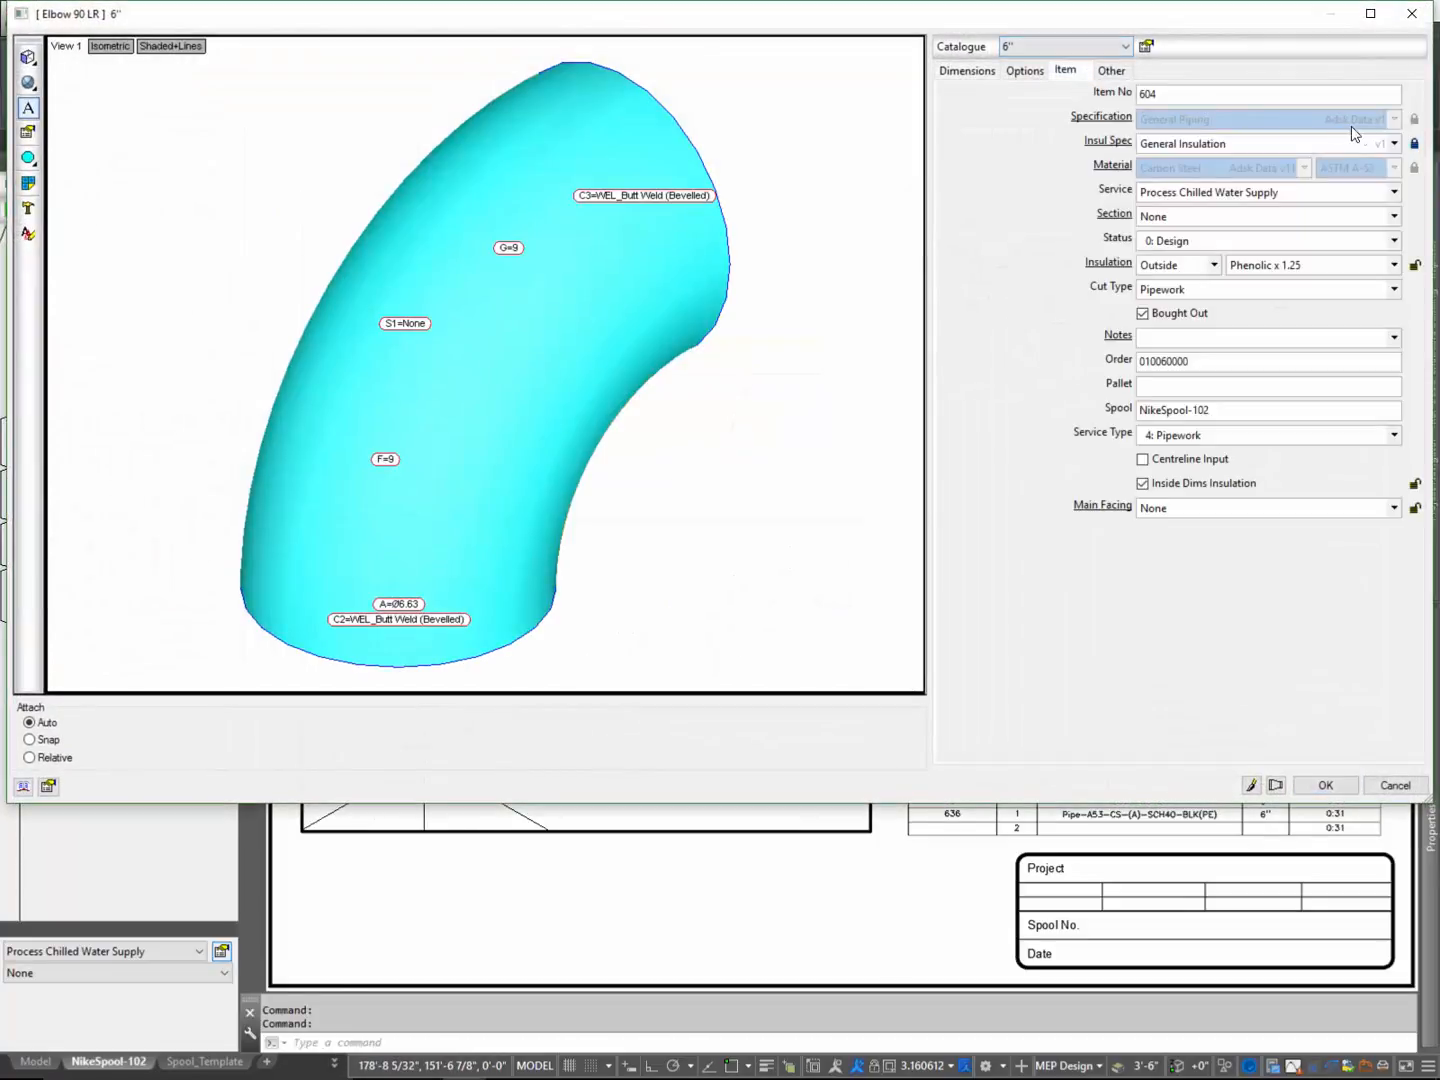
{"action": "left_click", "coordinate": [1389, 142]}
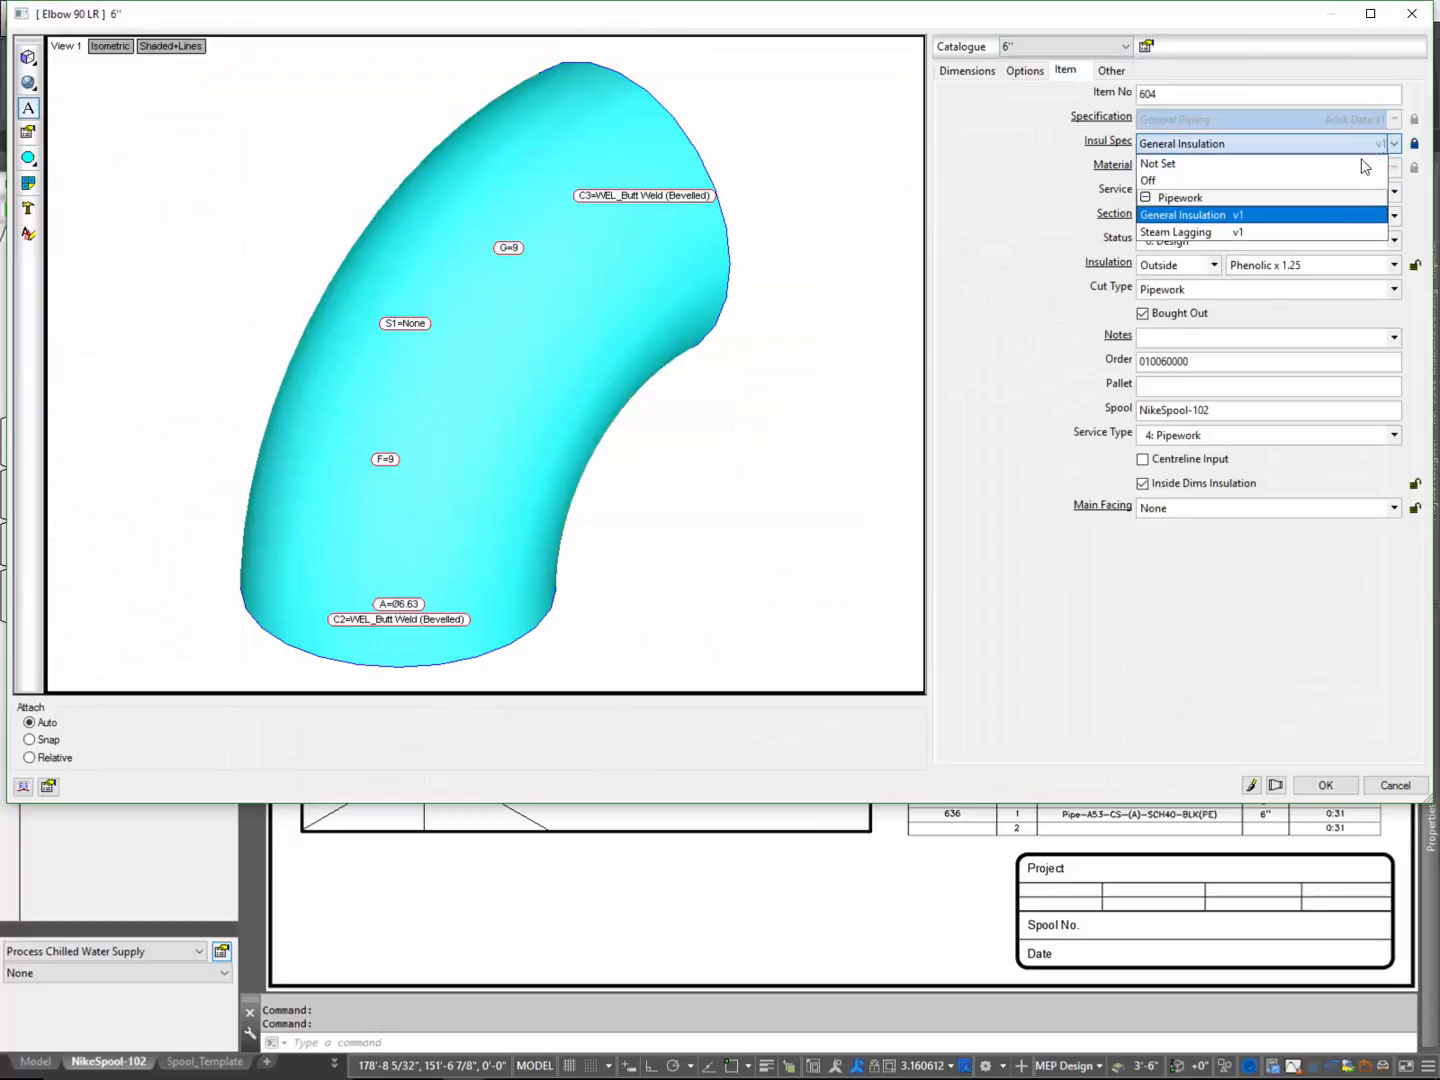
{"action": "left_click", "coordinate": [1332, 165]}
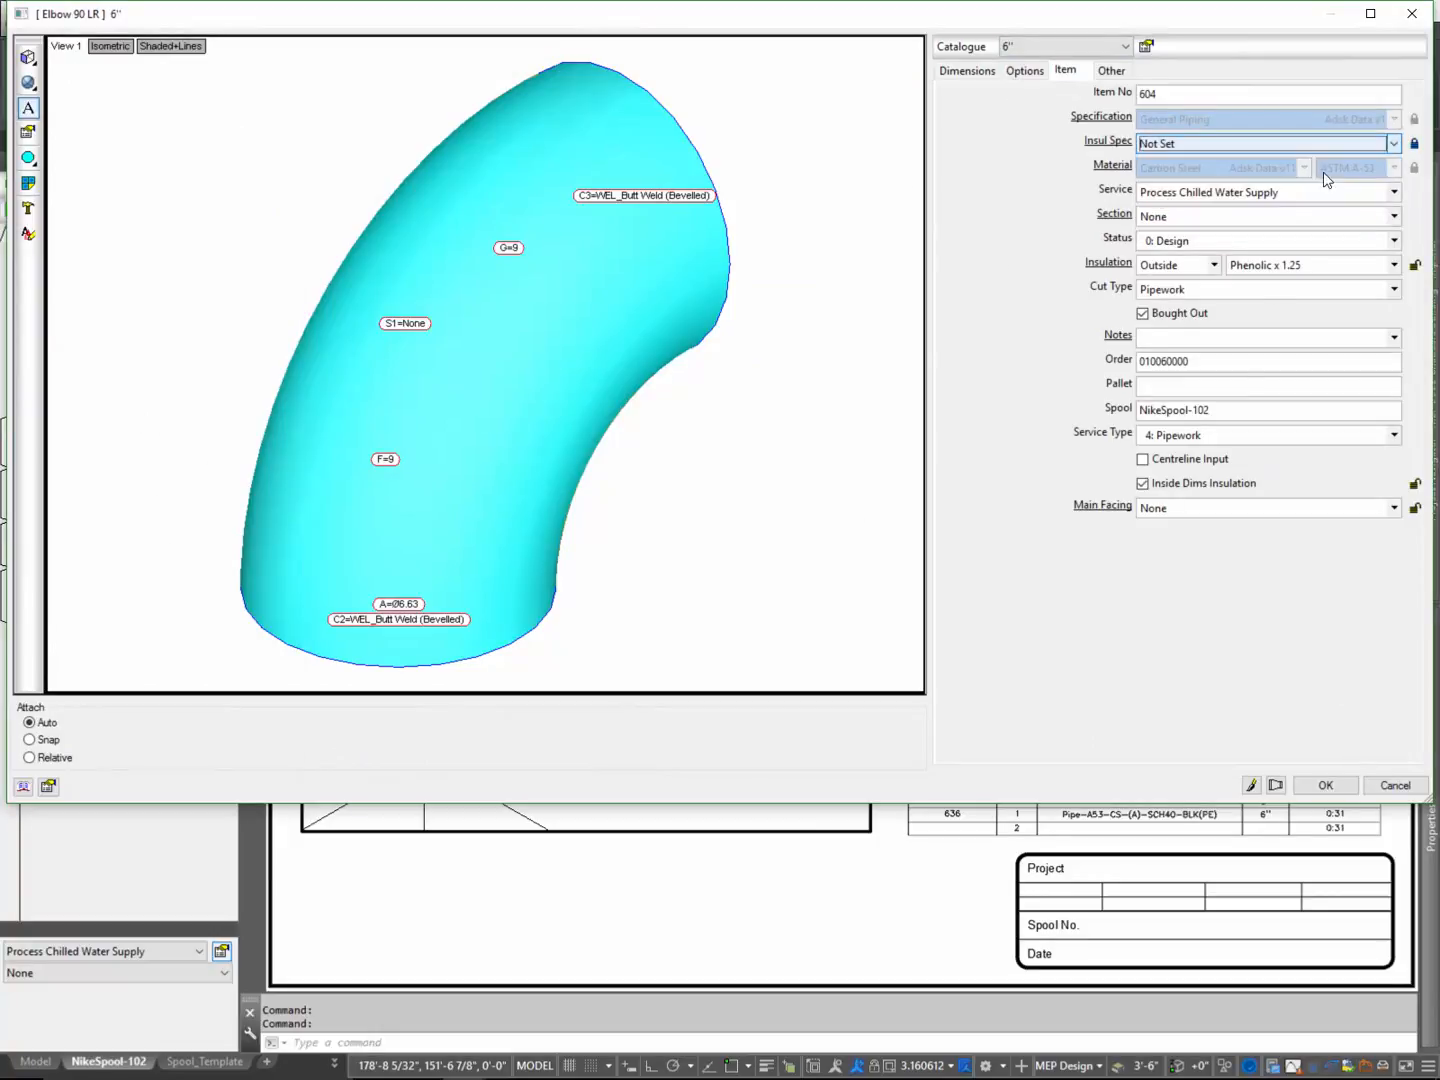
{"action": "left_click", "coordinate": [1326, 785]}
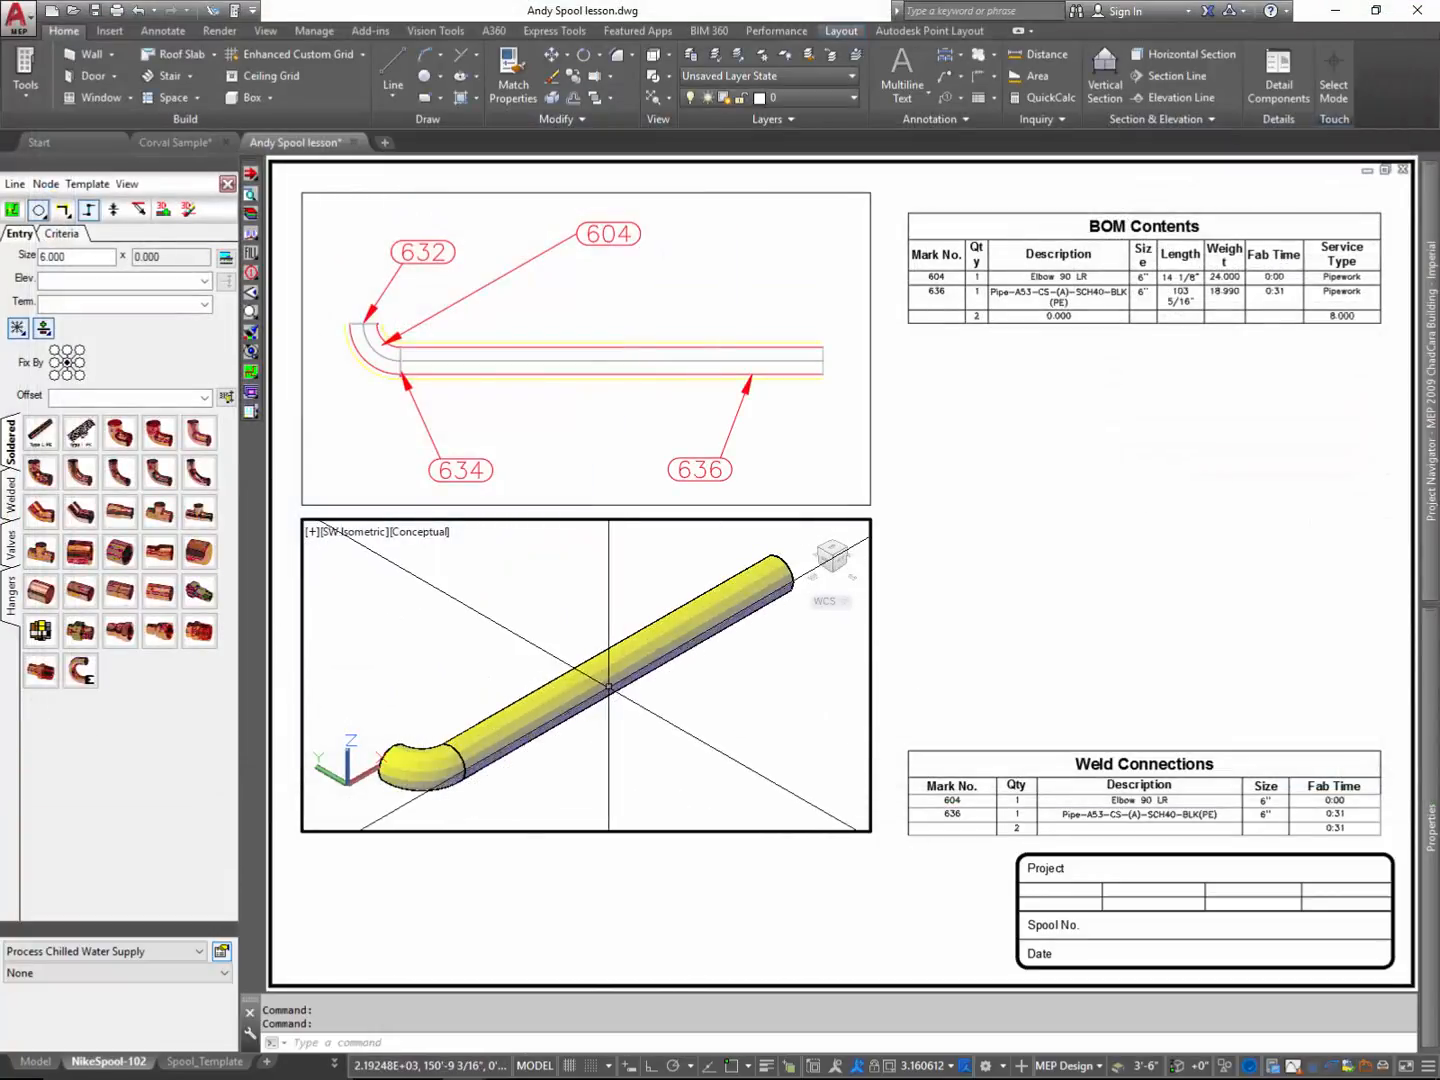
- Set the straight pipe's insulation specification to Off and apply it
{"action": "double_click", "coordinate": [609, 687]}
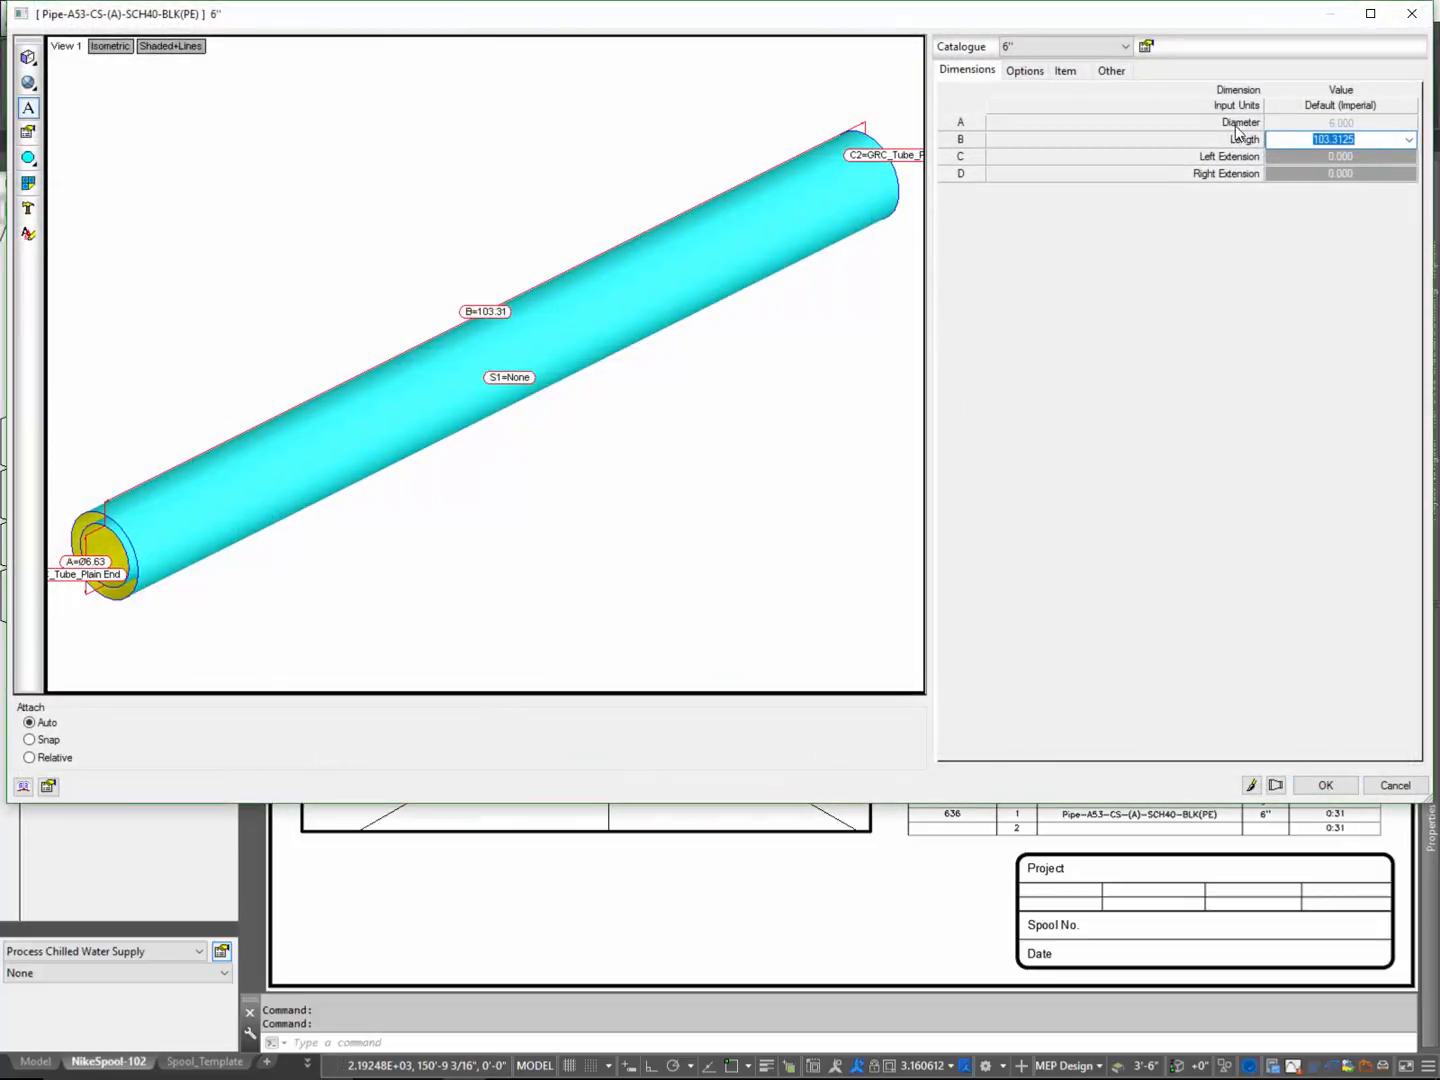
{"action": "left_click", "coordinate": [1067, 71]}
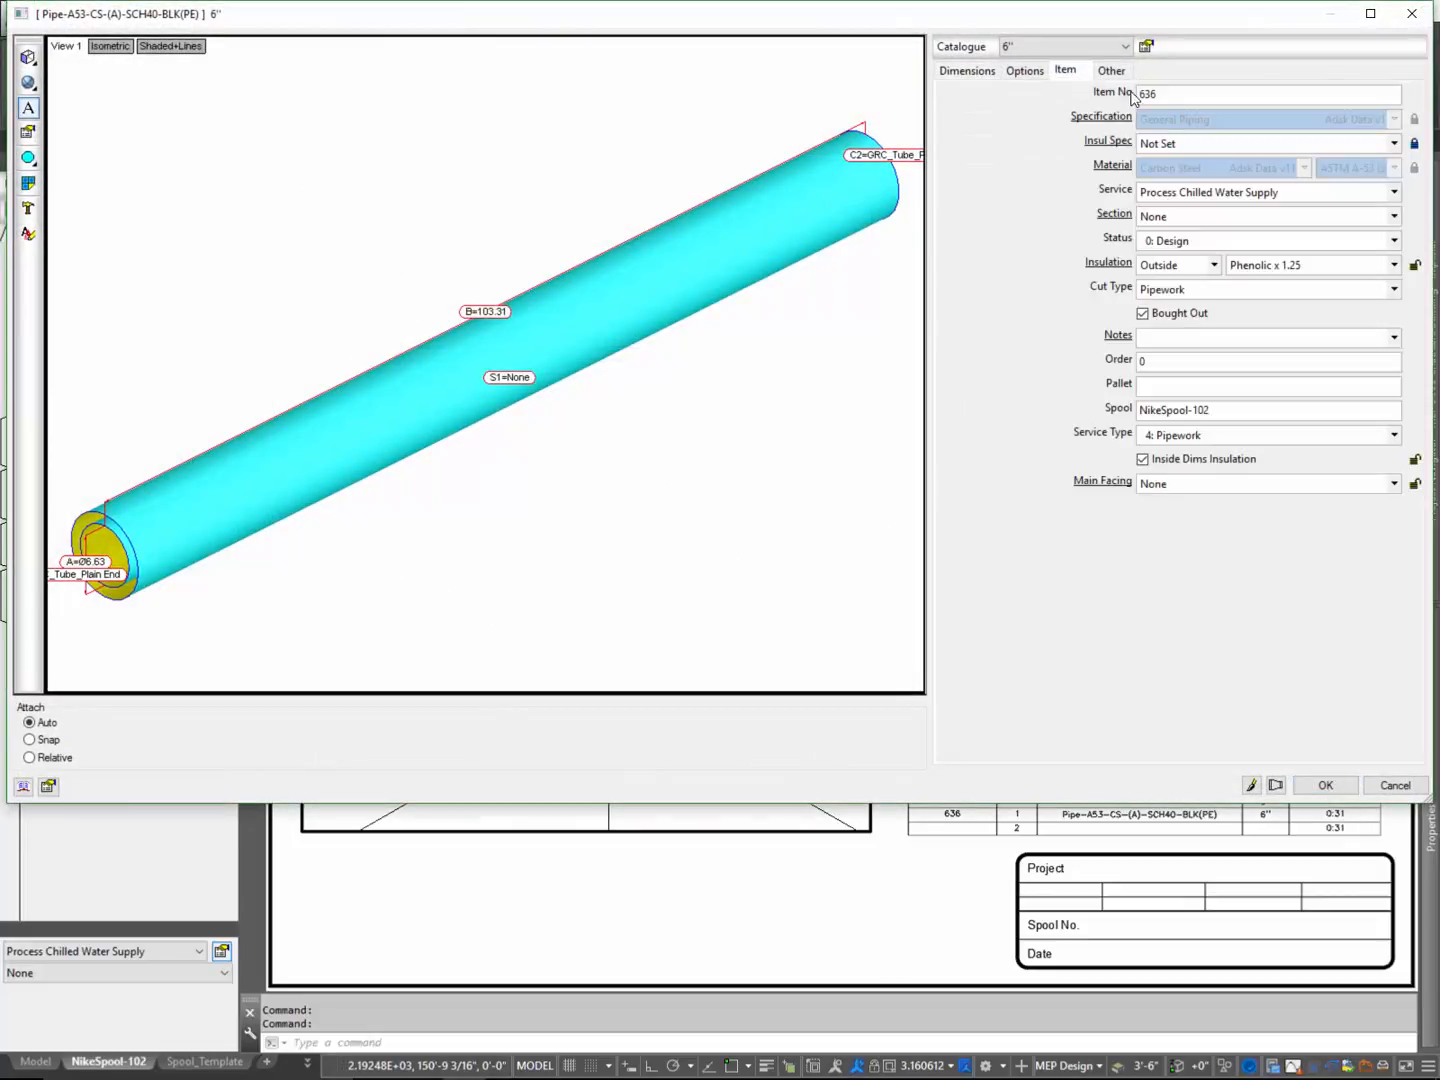
{"action": "left_click", "coordinate": [1395, 144]}
{"action": "left_click", "coordinate": [1310, 167]}
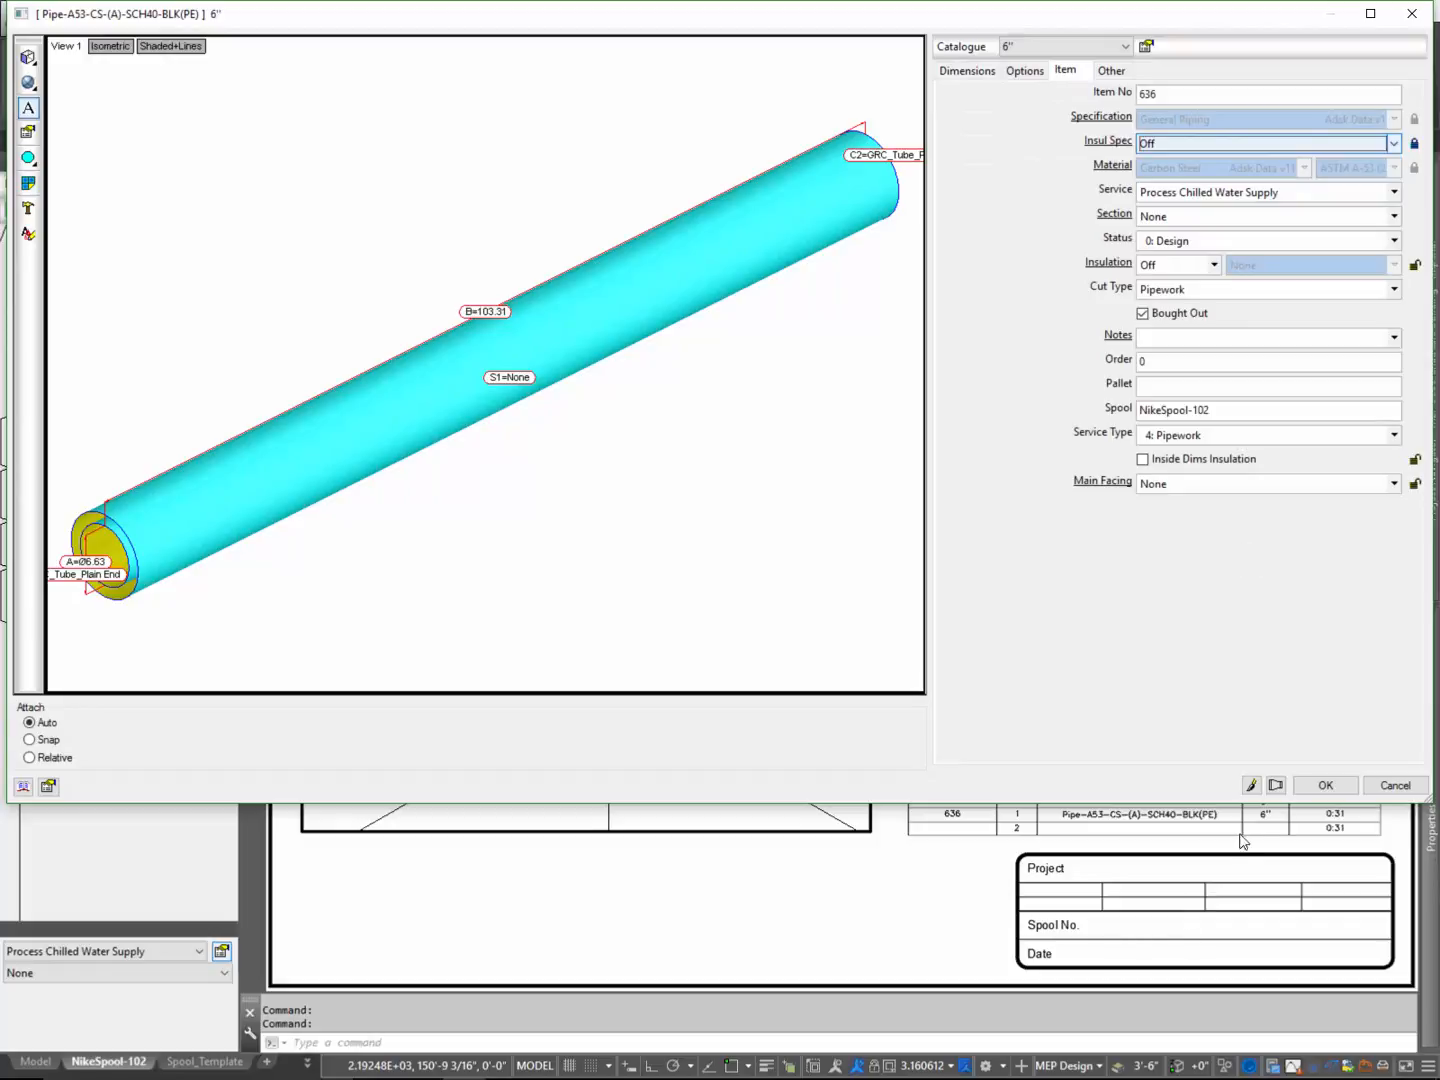
{"action": "left_click", "coordinate": [1325, 785]}
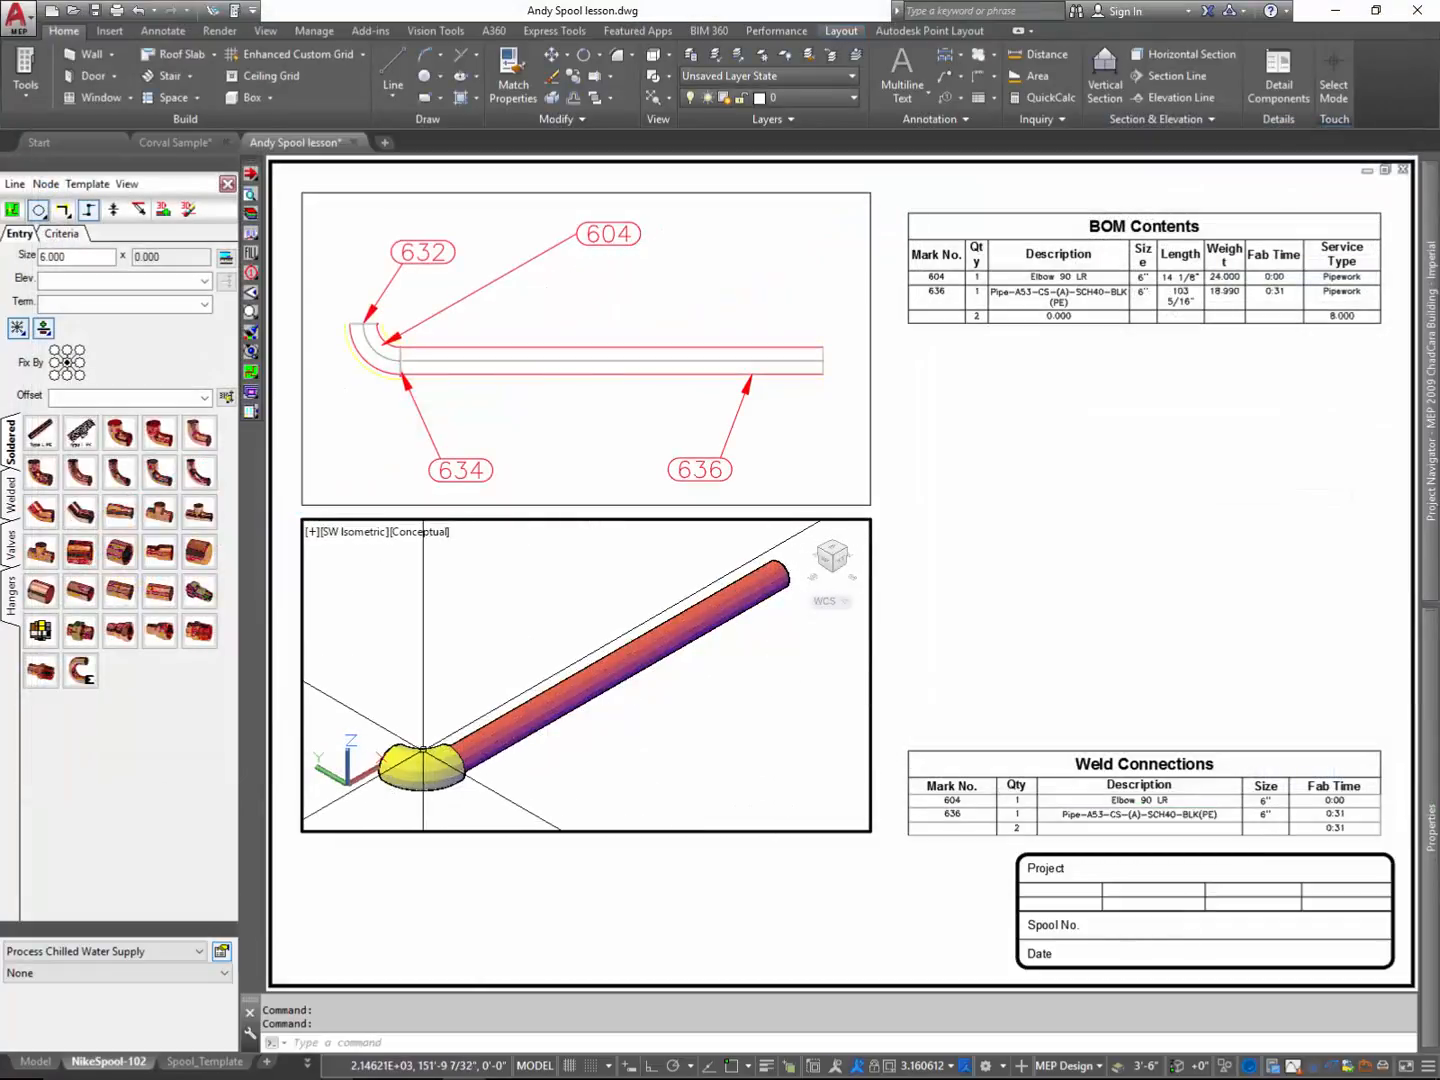
- Set the elbow's insulation specification to Off, and switch from the spool layout to model space
{"action": "double_click", "coordinate": [423, 750]}
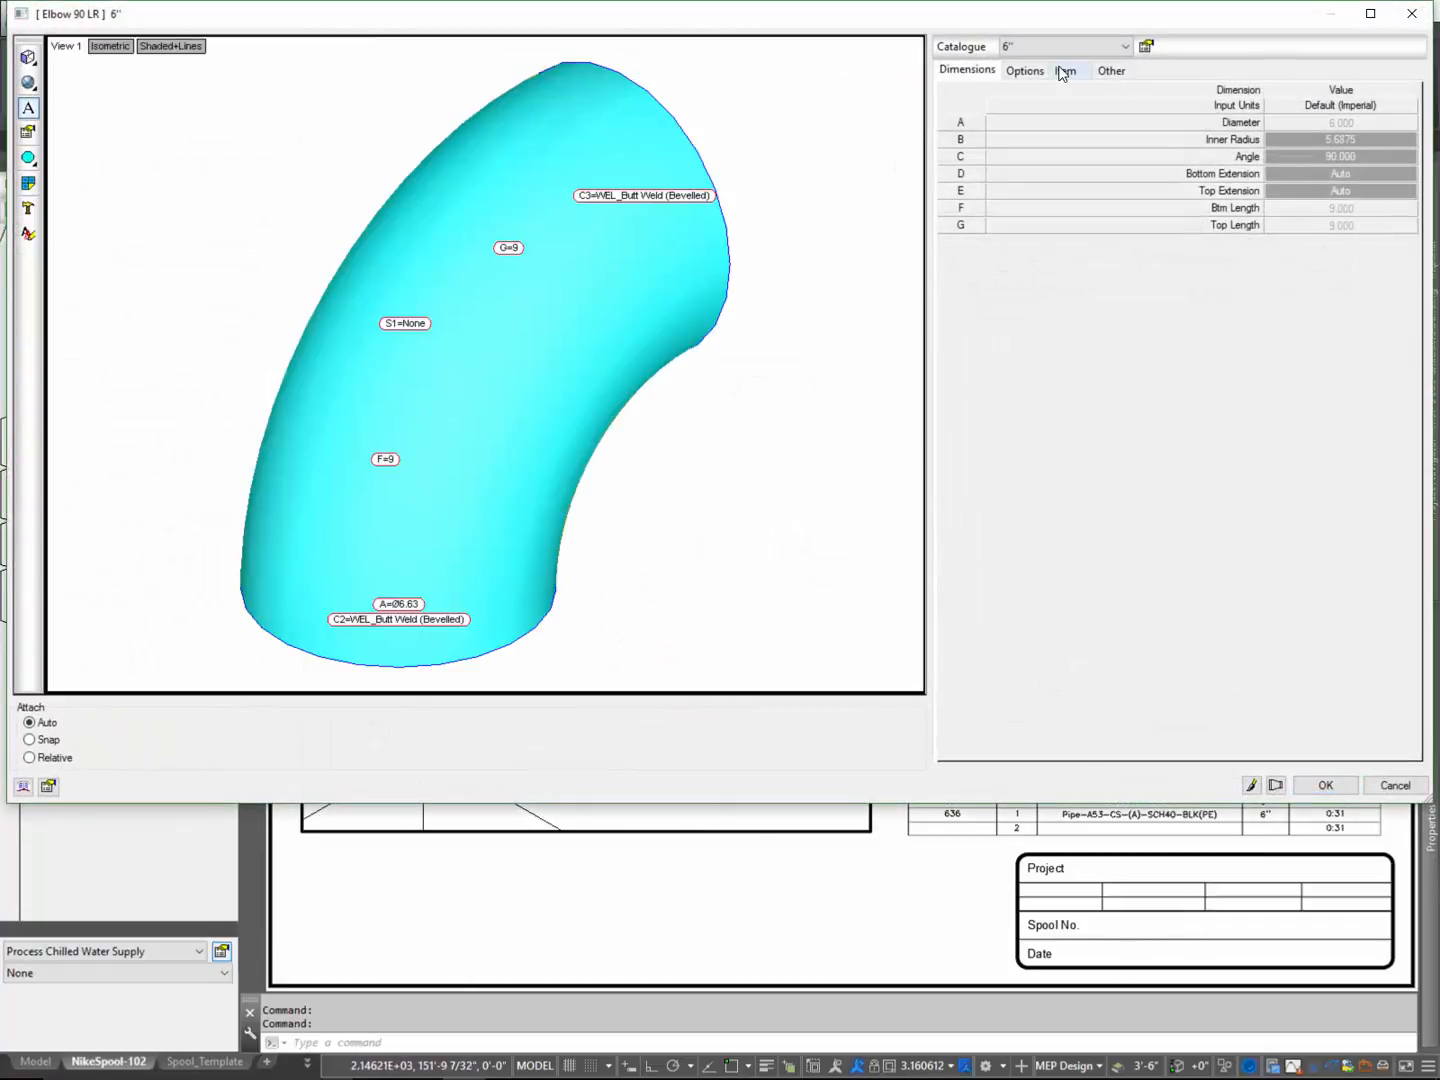
{"action": "left_click", "coordinate": [1064, 70]}
{"action": "left_click", "coordinate": [1393, 143]}
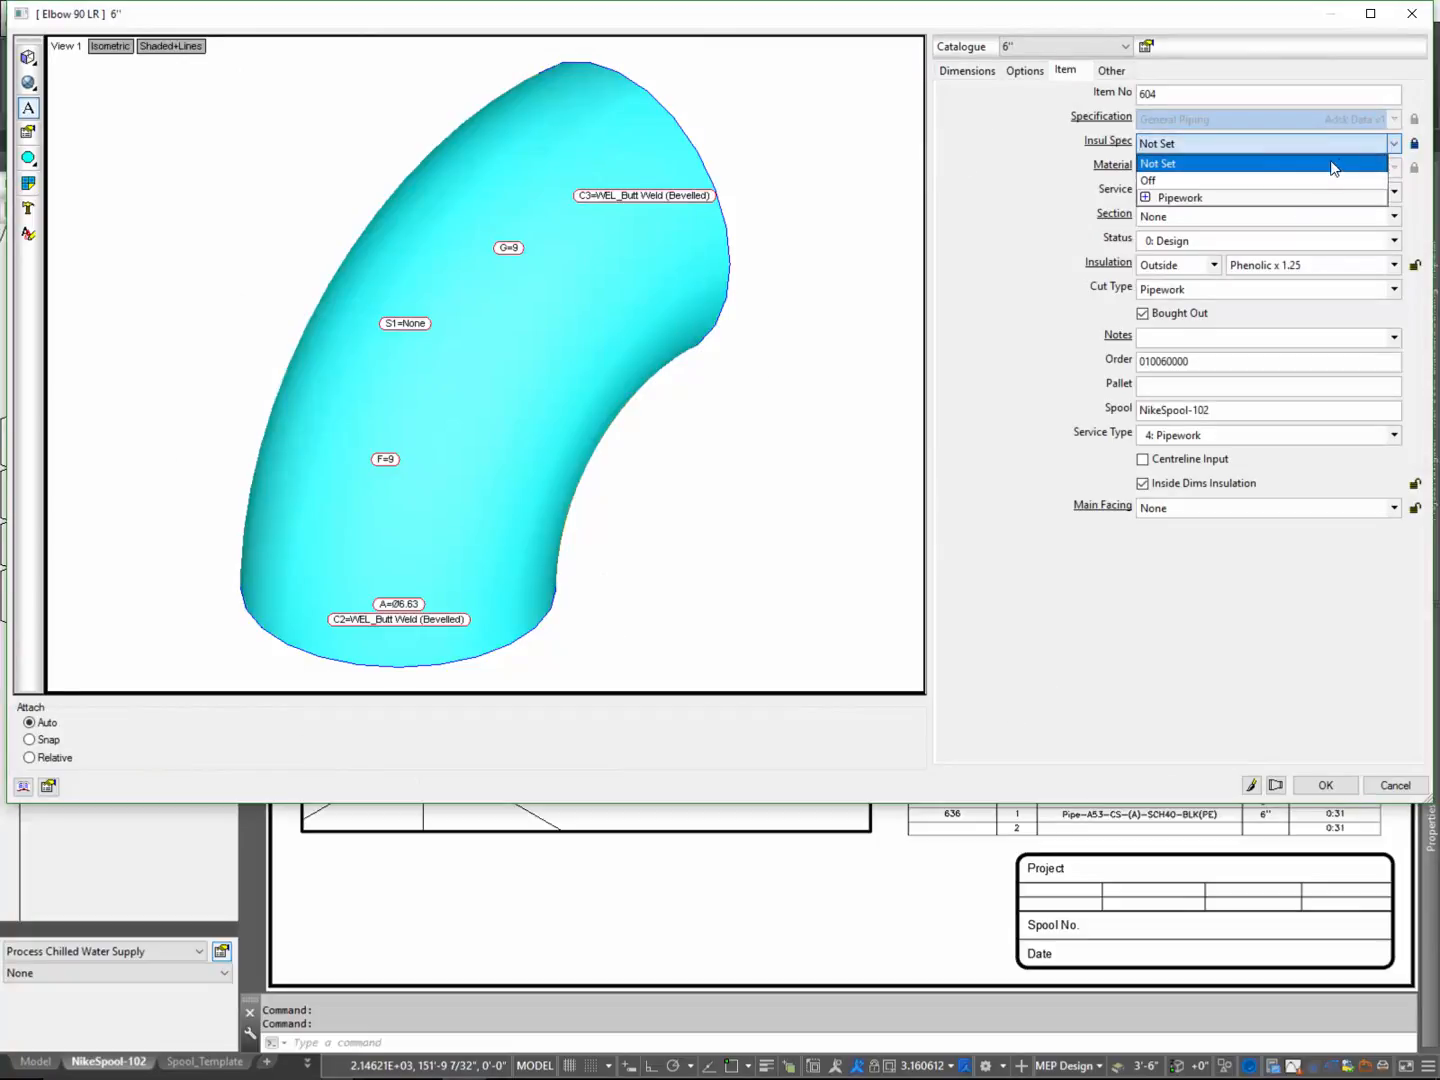
{"action": "left_click", "coordinate": [1301, 180]}
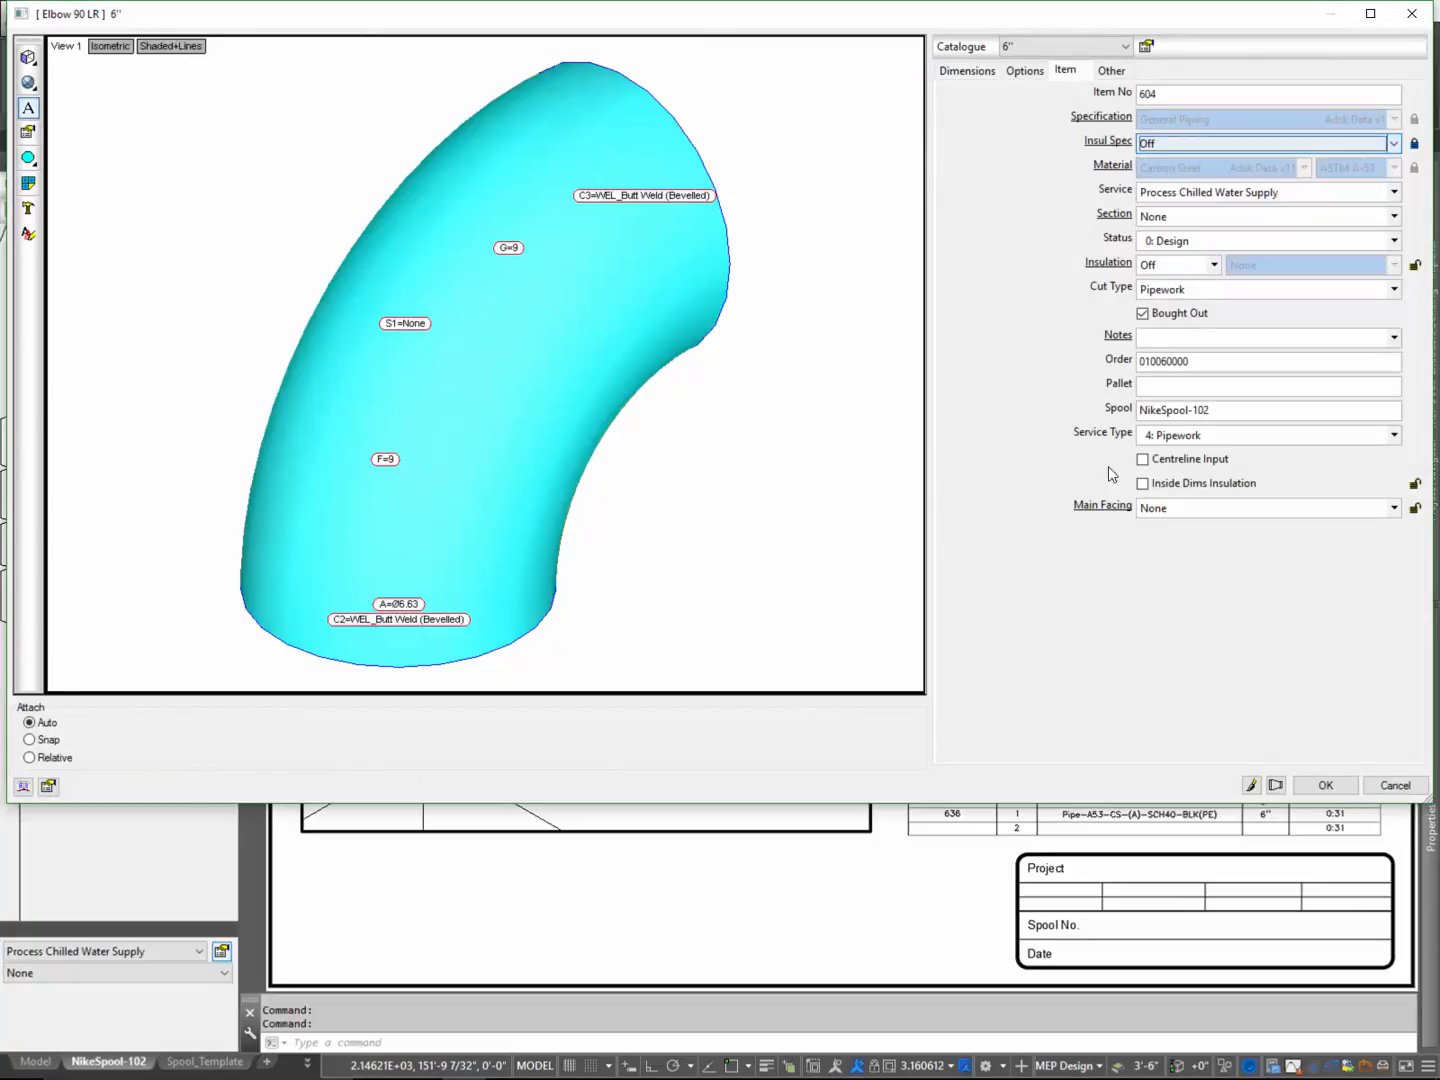
{"action": "left_click", "coordinate": [1318, 787]}
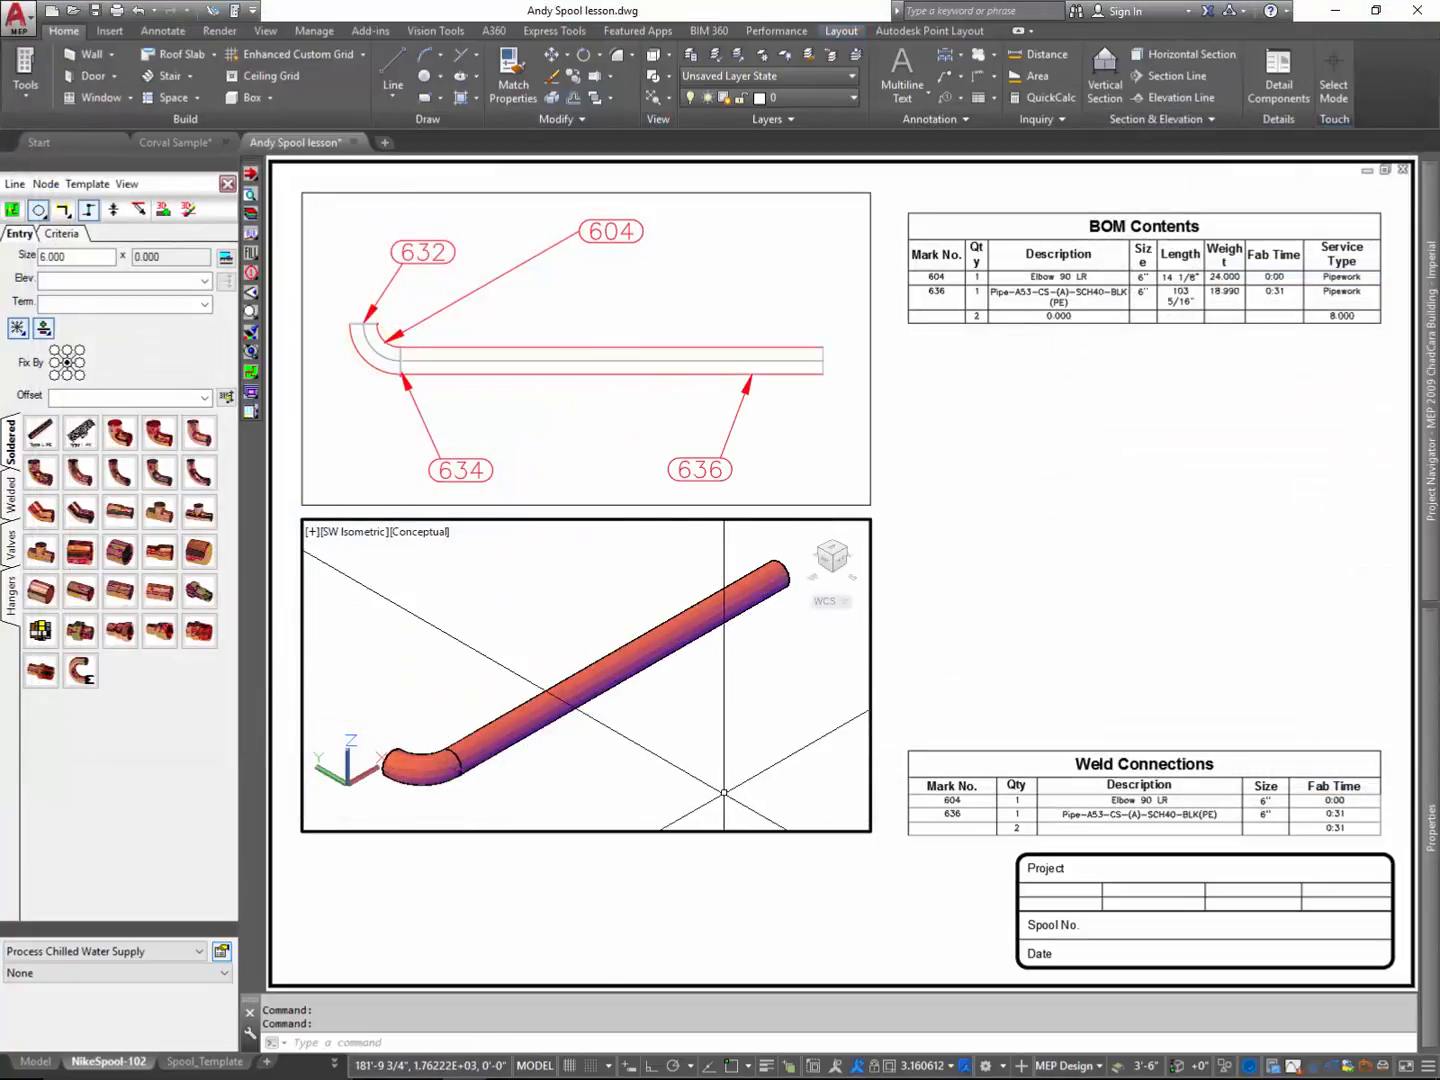
{"action": "left_click", "coordinate": [37, 1063]}
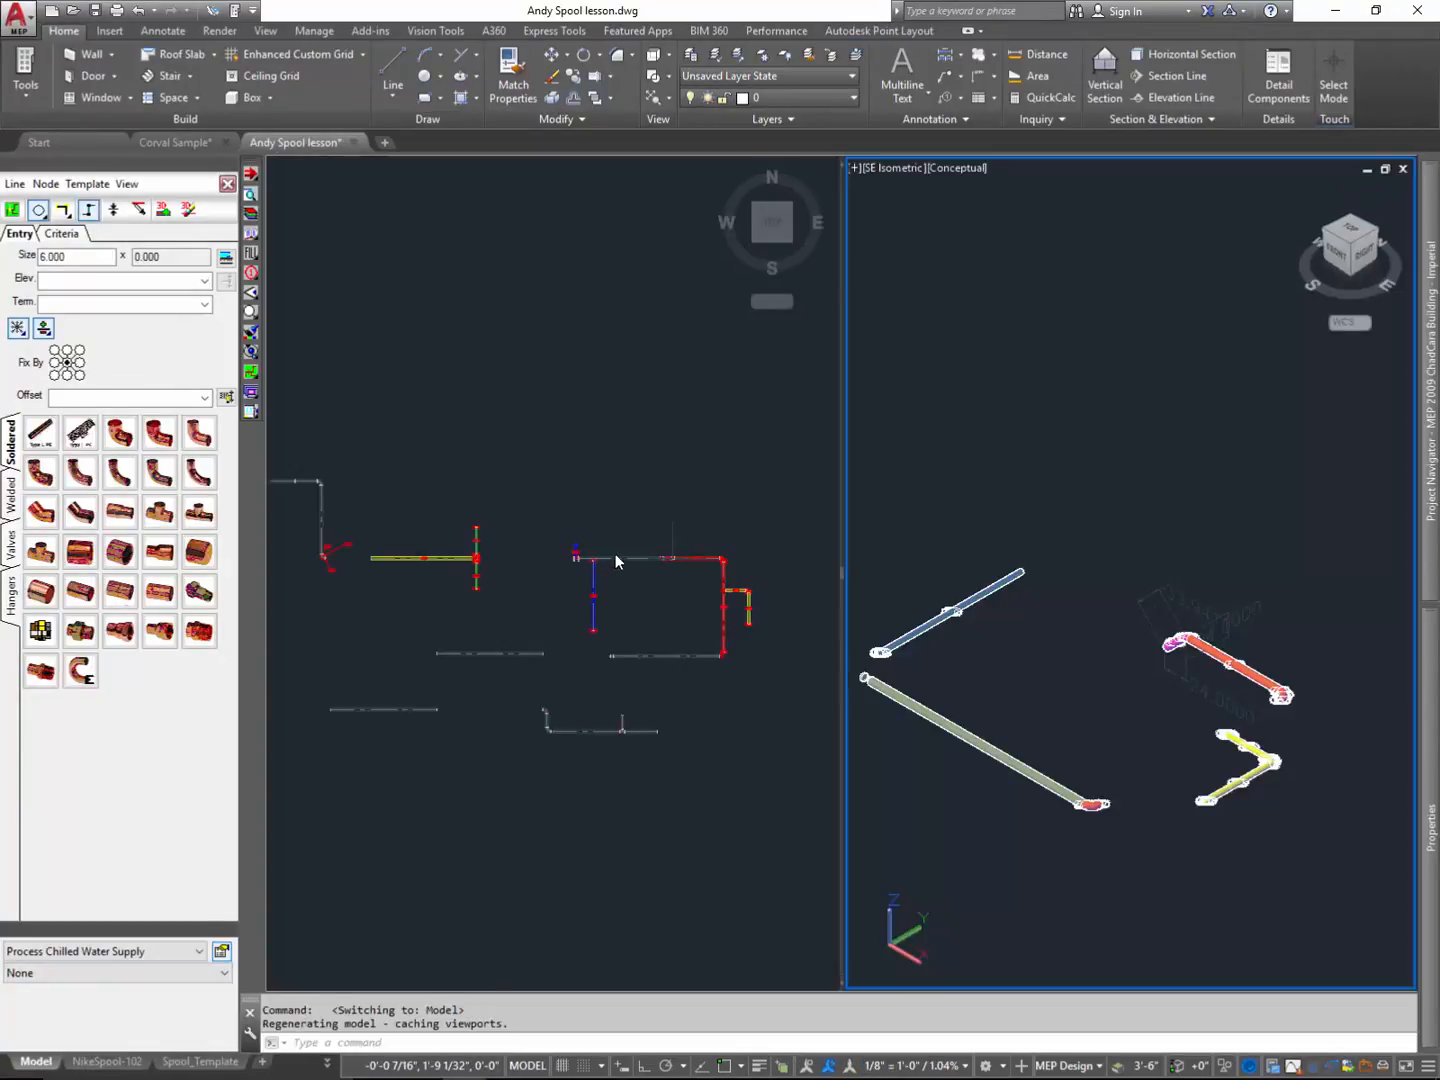
- Thaw the MP_PCHS-DSGN_Design layer and open the main pipe run's design line for editing in the top view
{"action": "left_click", "coordinate": [665, 490]}
{"action": "scroll", "coordinate": [685, 572], "scroll_direction": "up", "scroll_amount": 2}
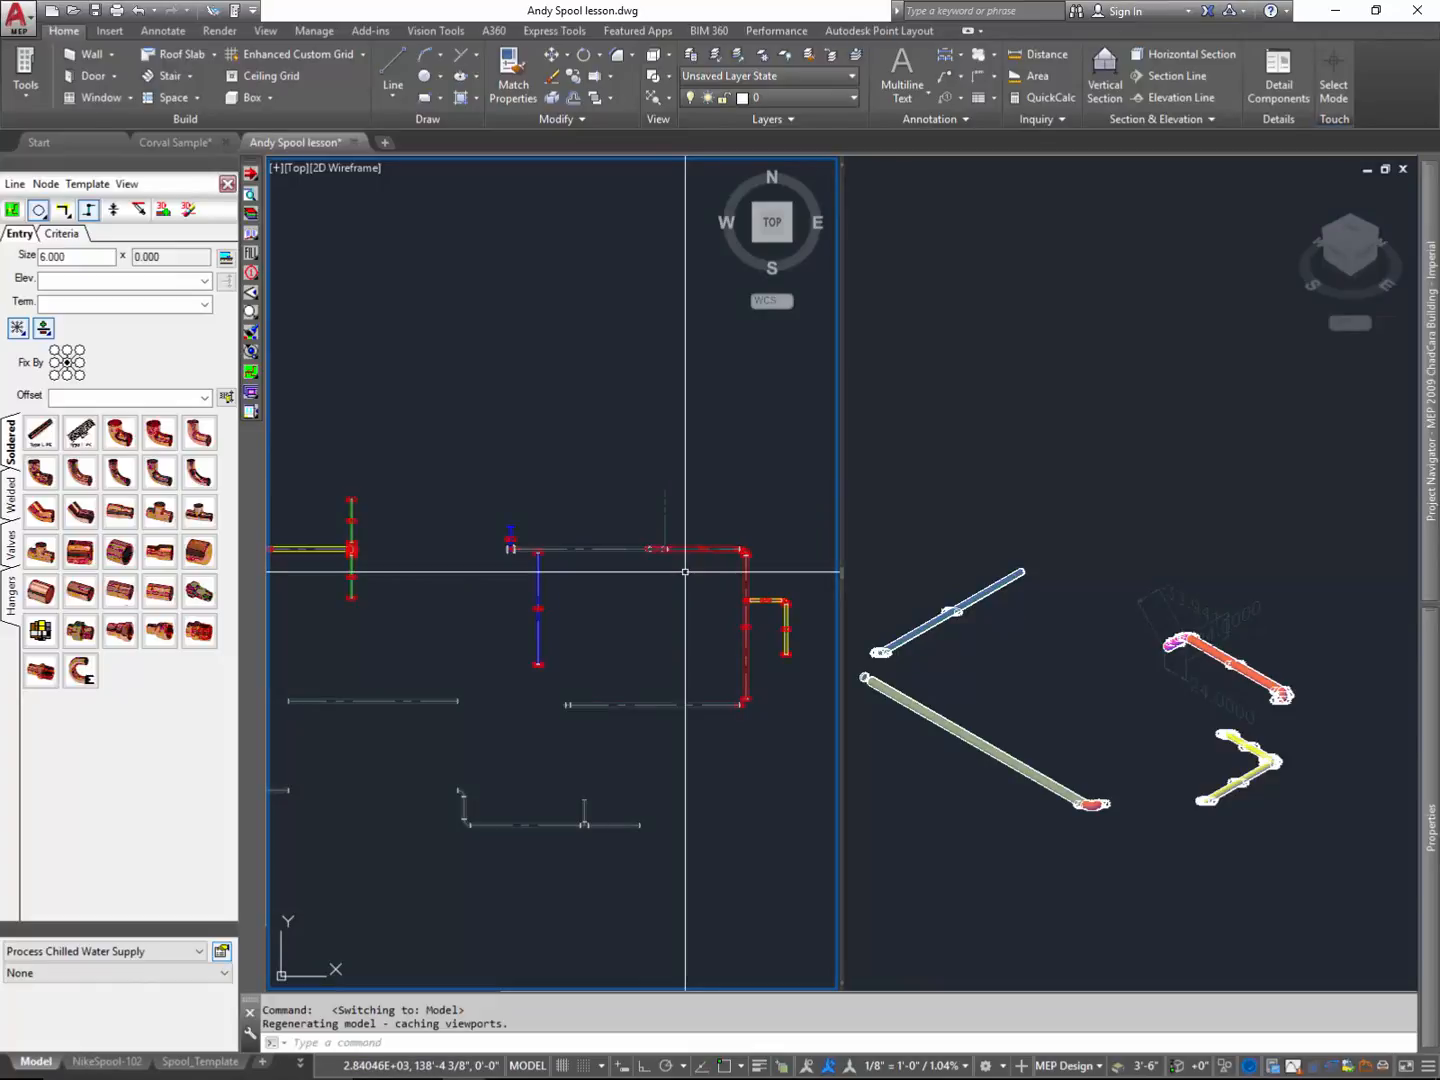
{"action": "scroll", "coordinate": [688, 572], "scroll_direction": "up", "scroll_amount": 2}
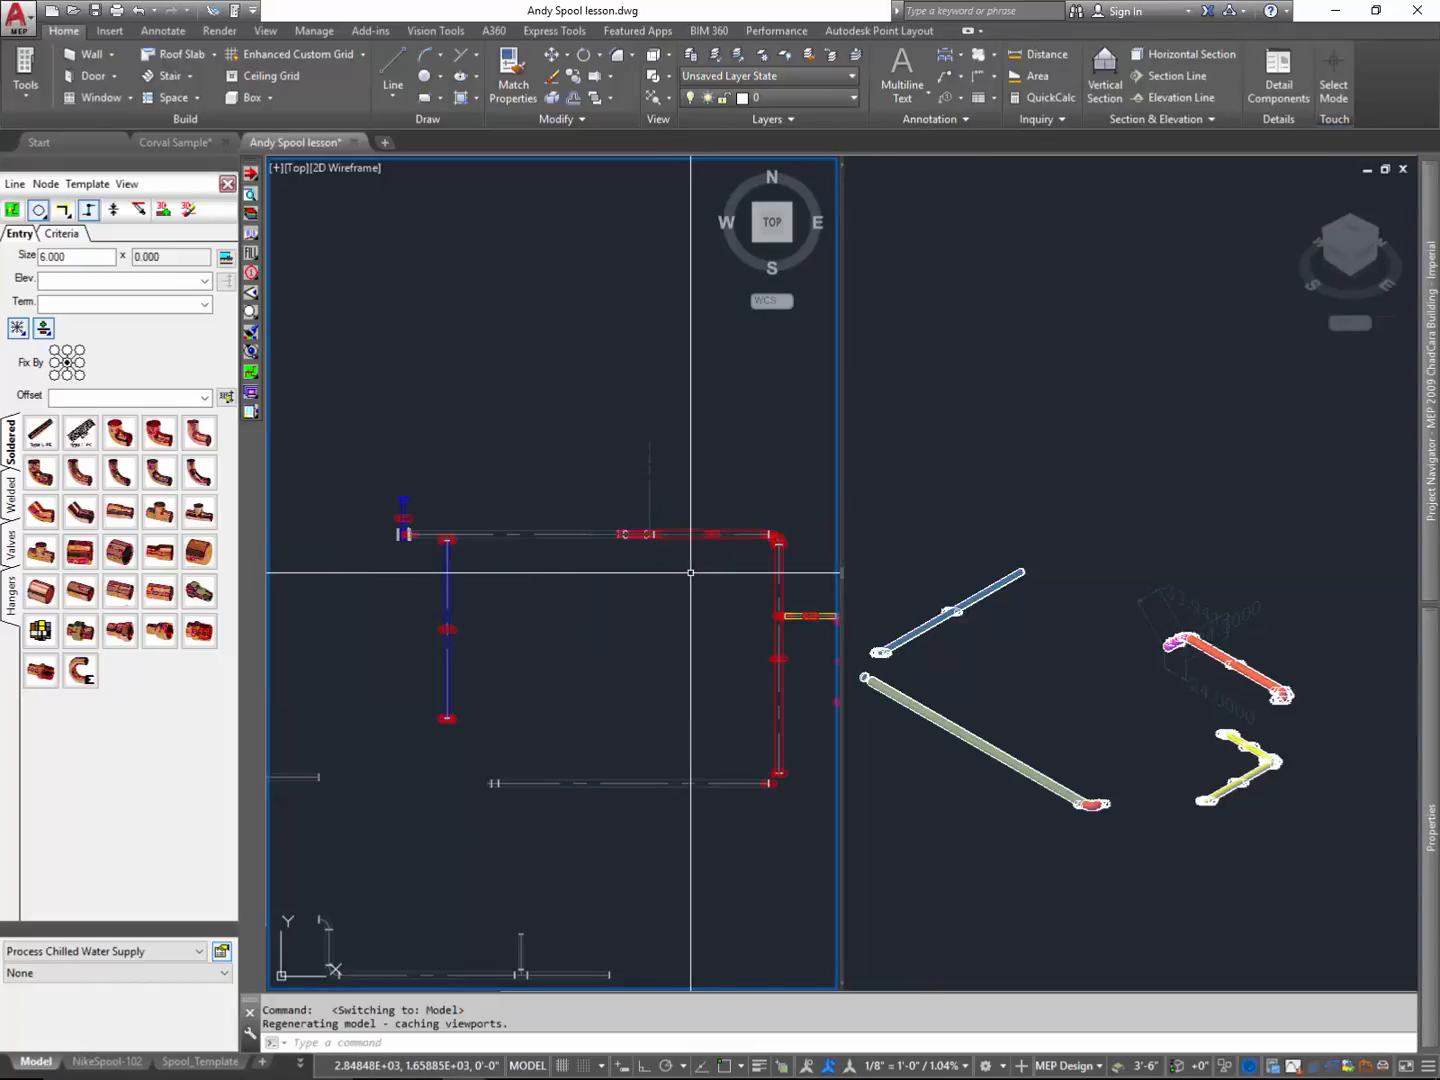
{"action": "left_click", "coordinate": [850, 97]}
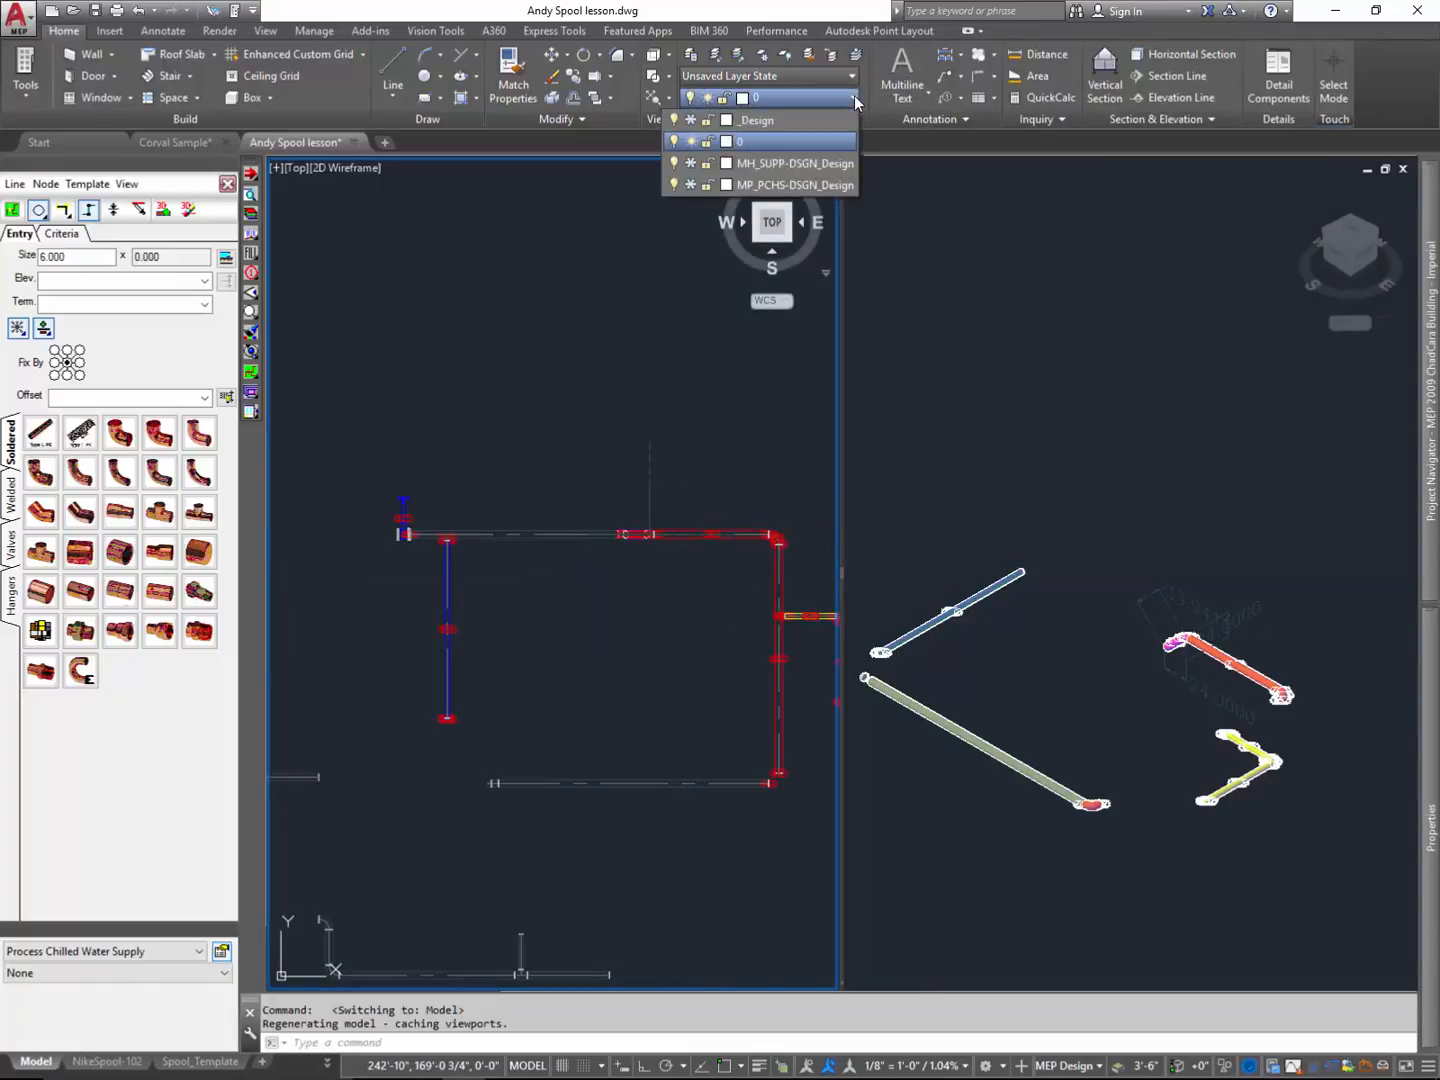
{"action": "left_click", "coordinate": [690, 185]}
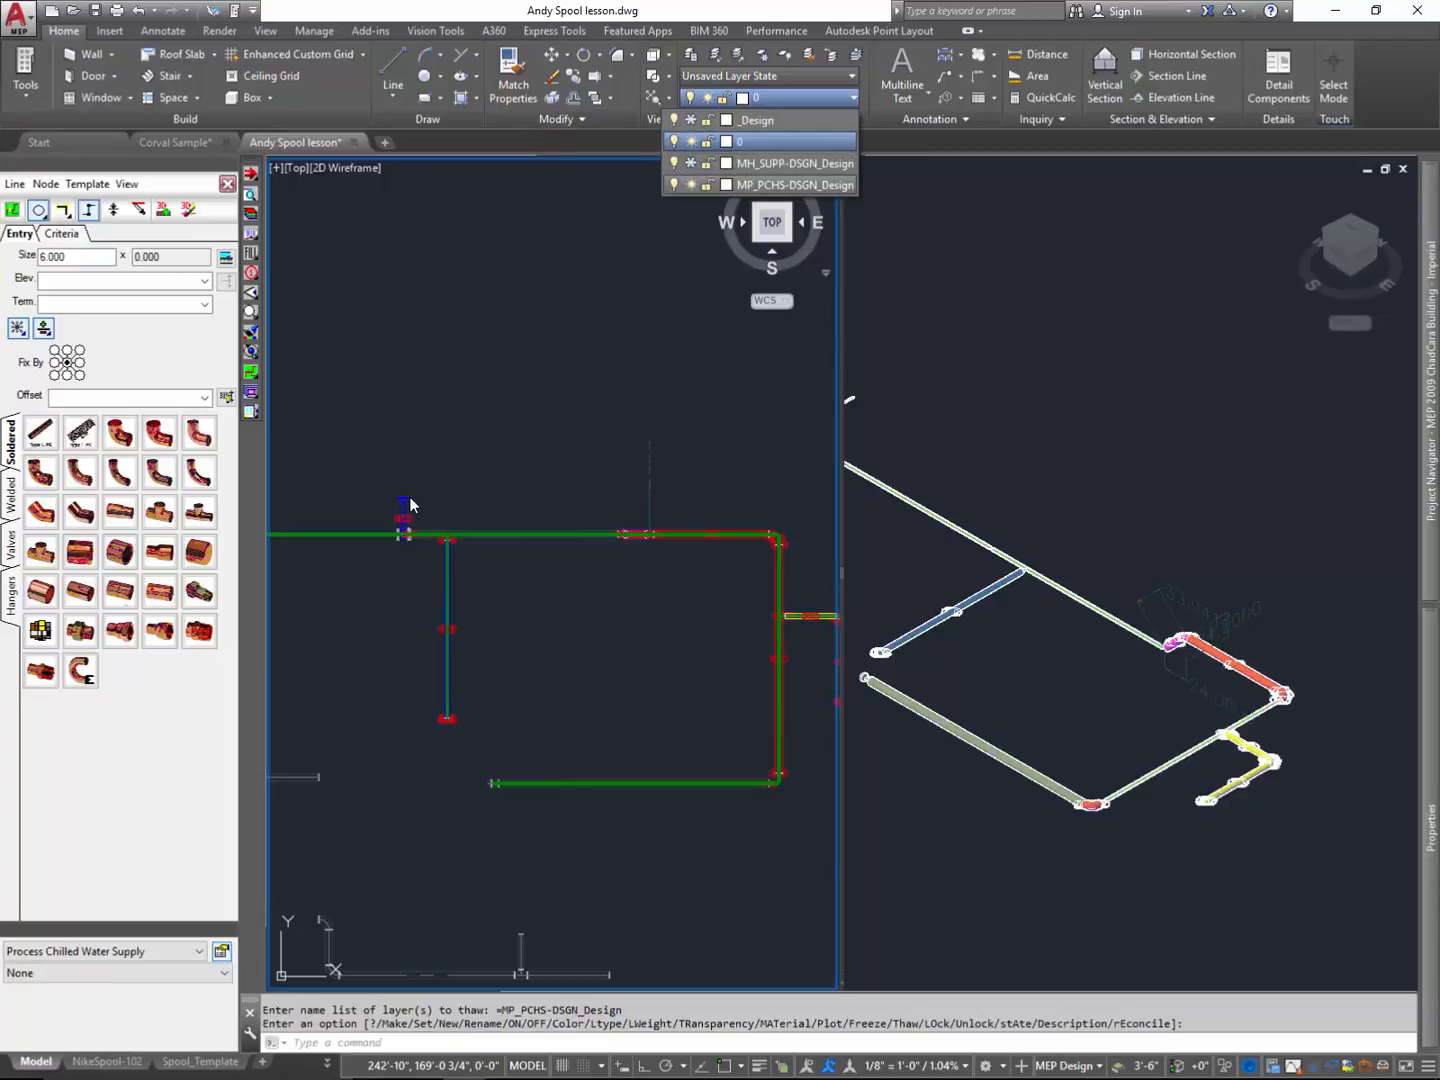
{"action": "double_click", "coordinate": [365, 536]}
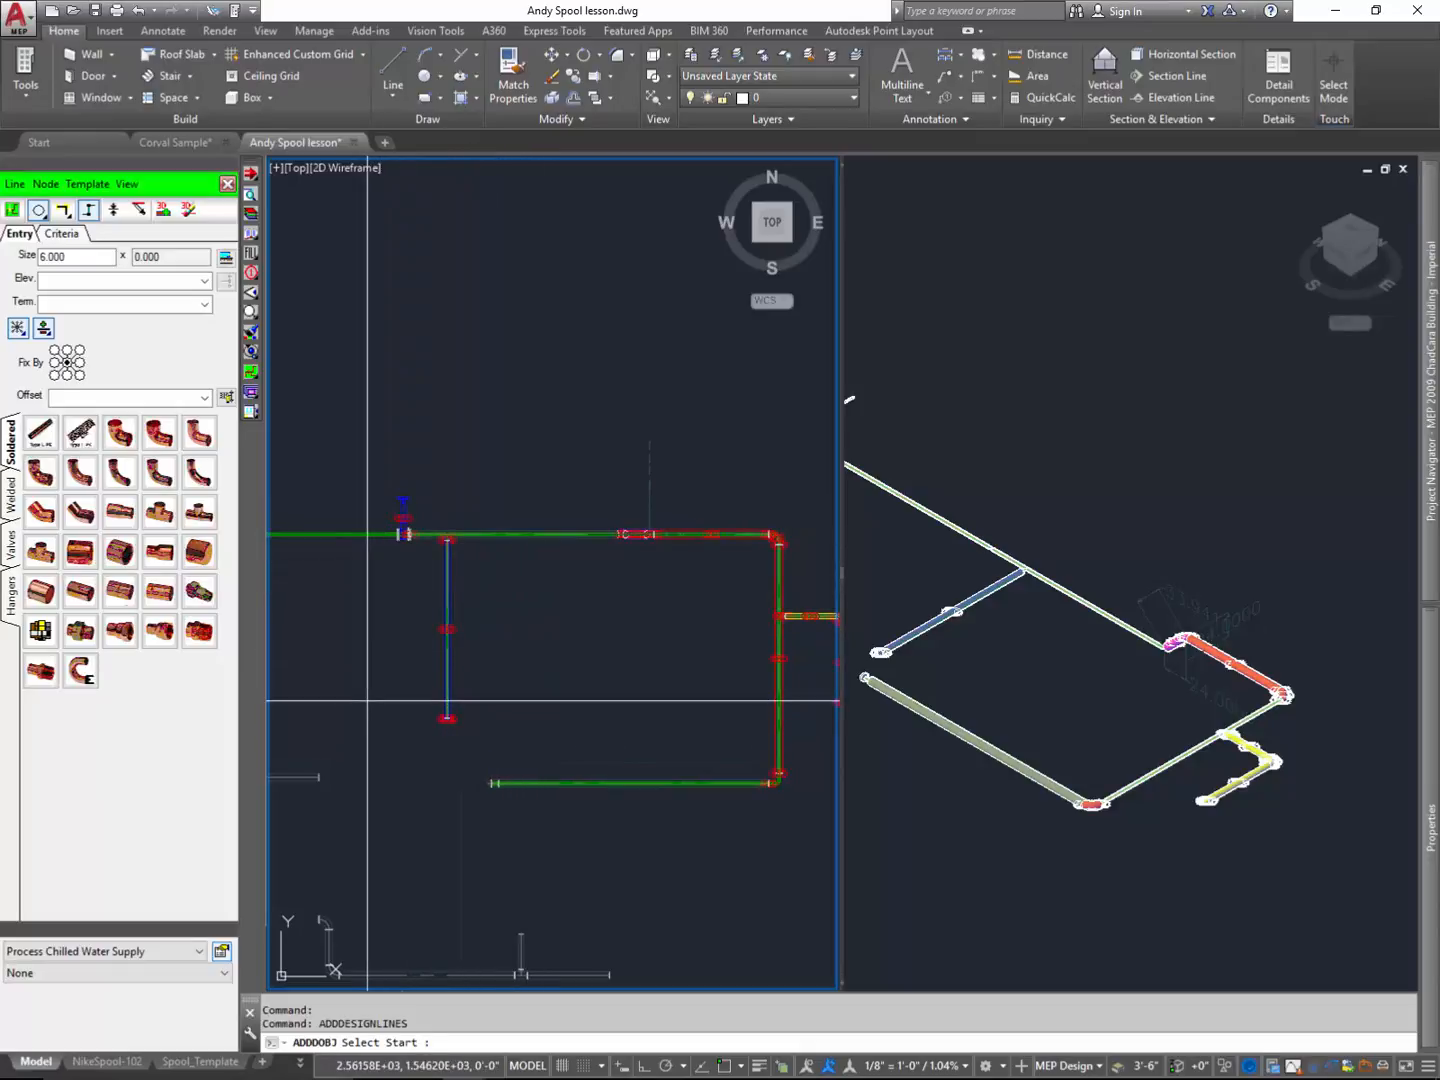
- Set the Process Chilled Water Supply service's insulation spec to the pipework General Insulation and accept the service setup
{"action": "left_click", "coordinate": [221, 952]}
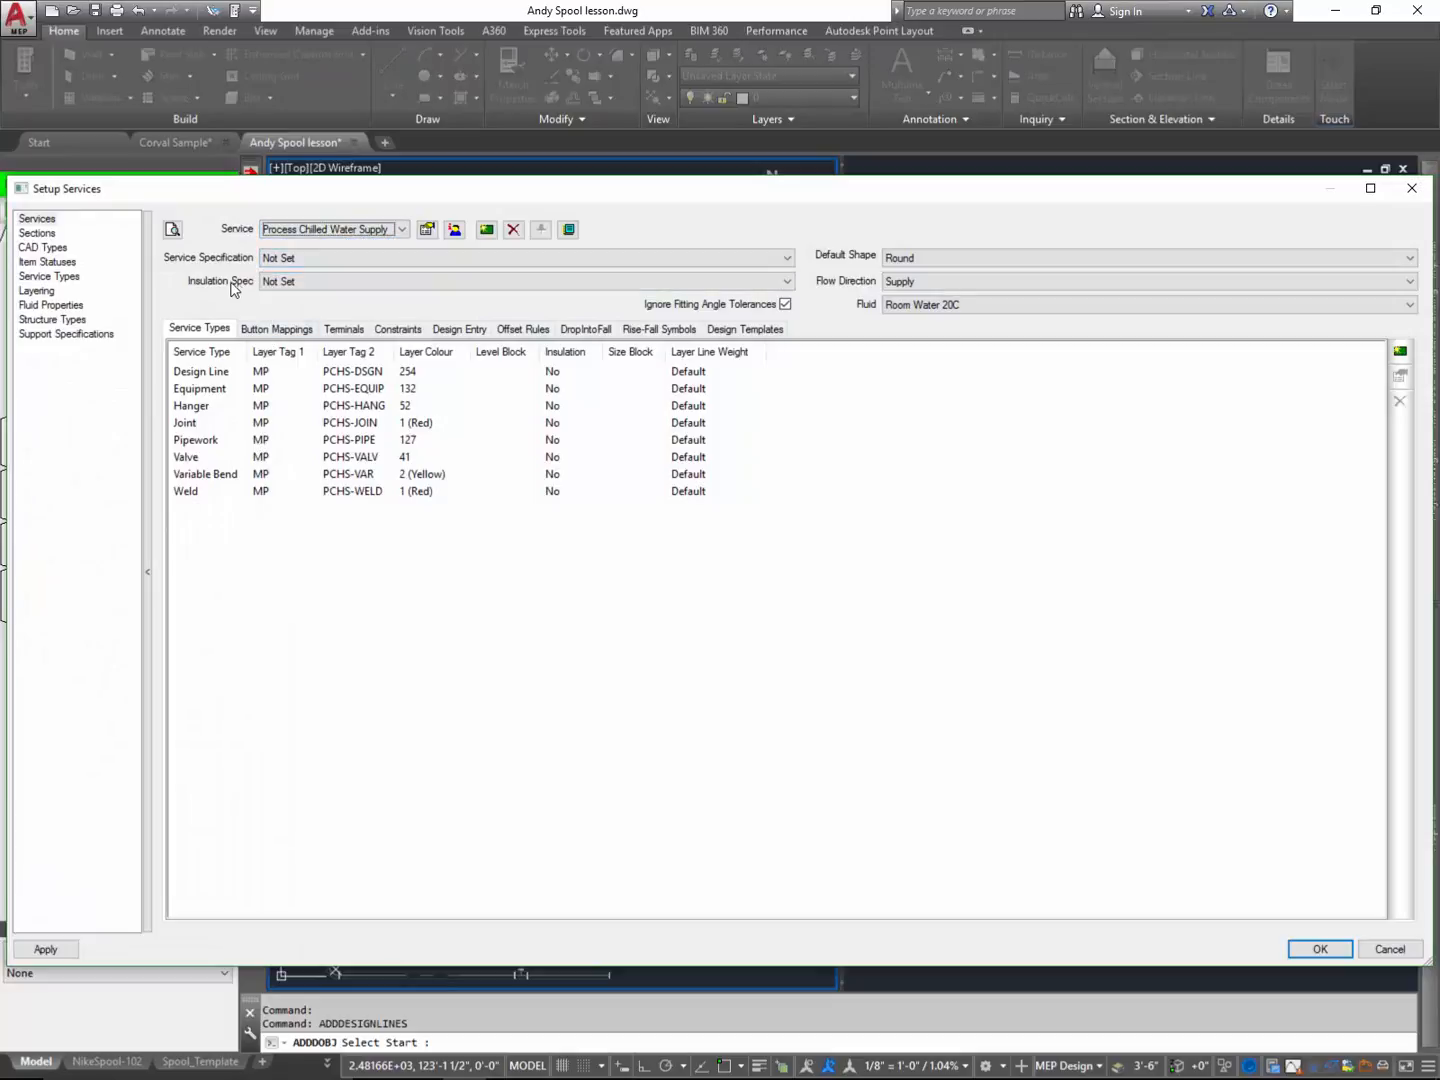
{"action": "left_click", "coordinate": [788, 282]}
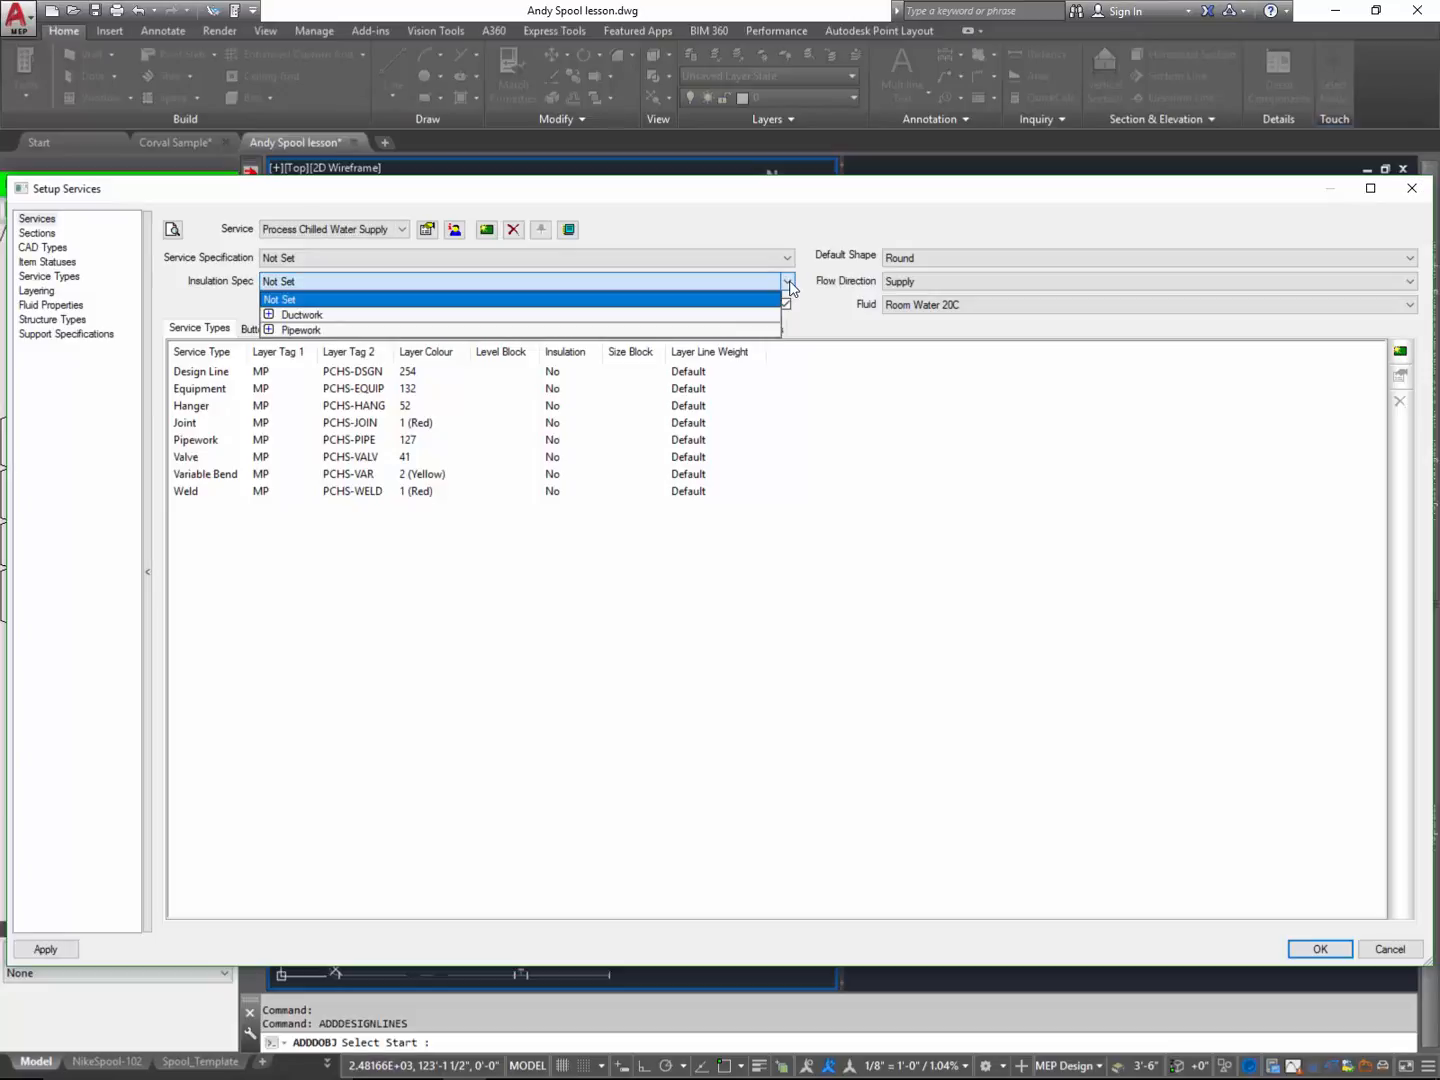
{"action": "left_click", "coordinate": [268, 329]}
{"action": "left_click", "coordinate": [309, 346]}
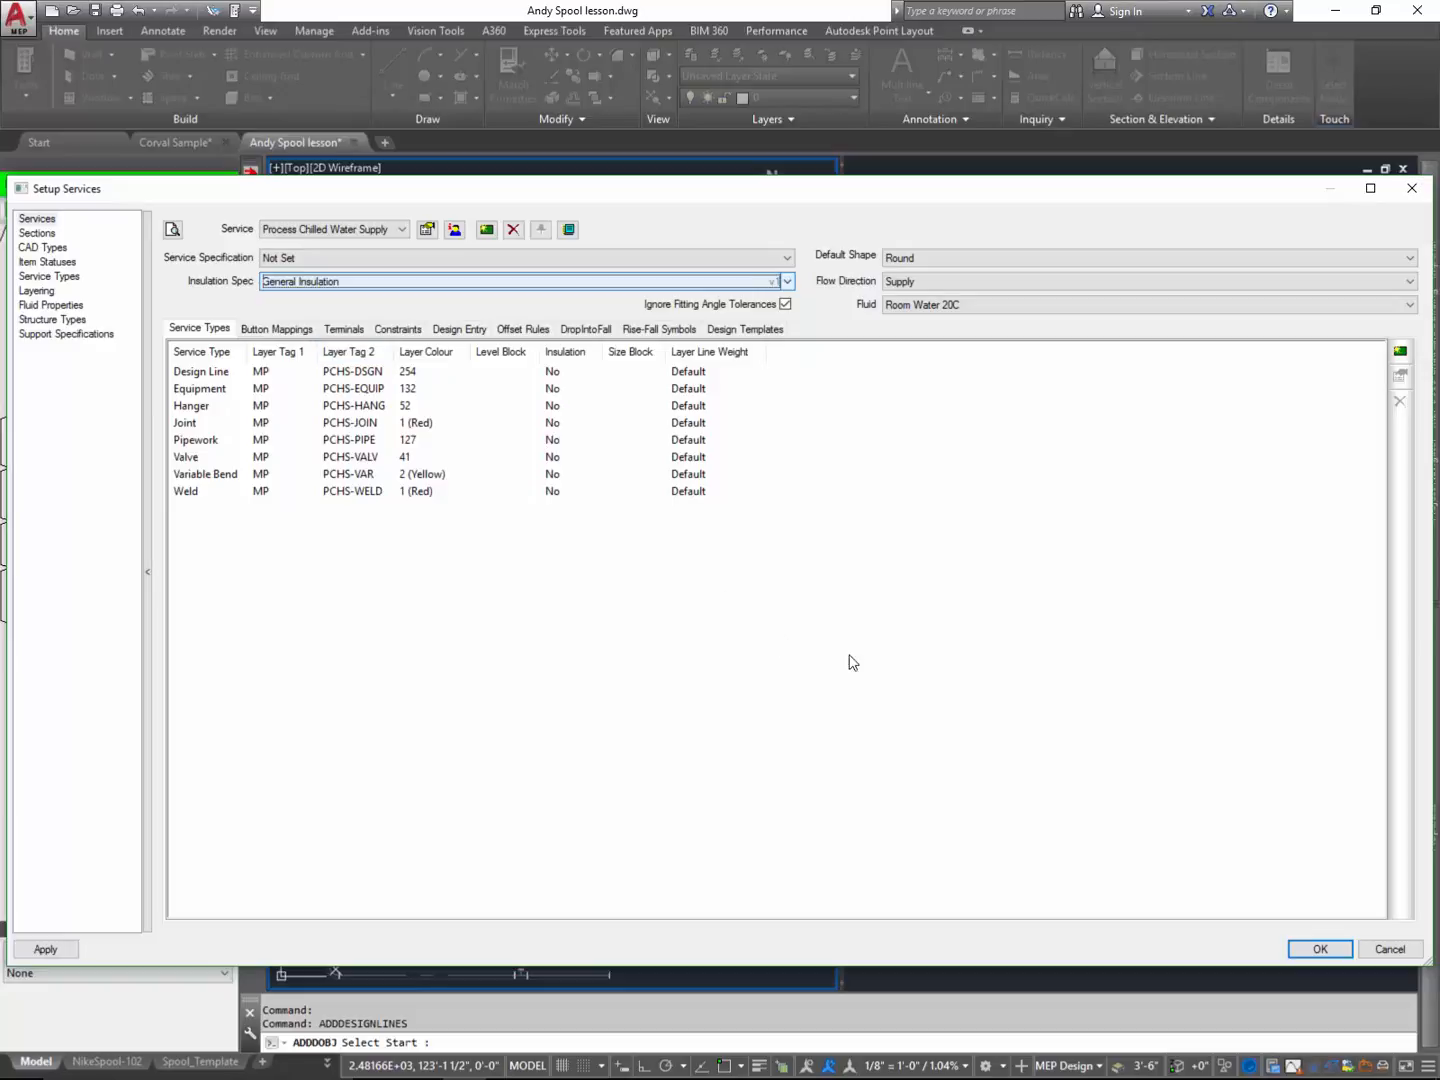
{"action": "left_click", "coordinate": [1319, 950]}
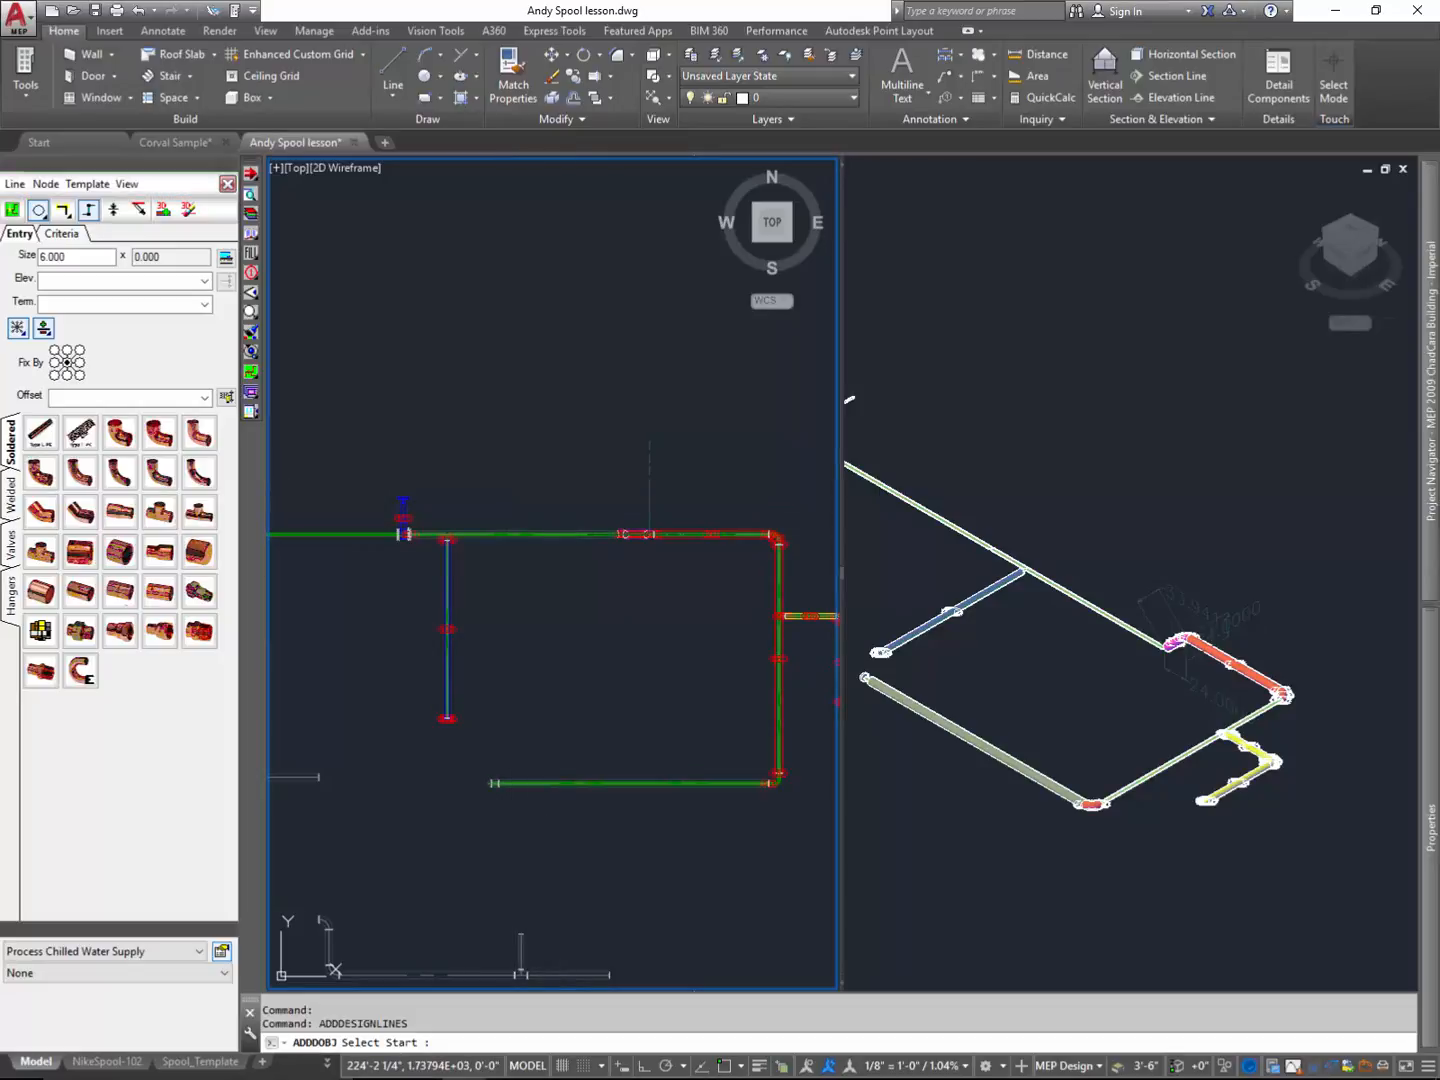
- Fill the design line in 3D to rebuild the piping with the service's General Insulation
{"action": "key", "text": "Escape"}
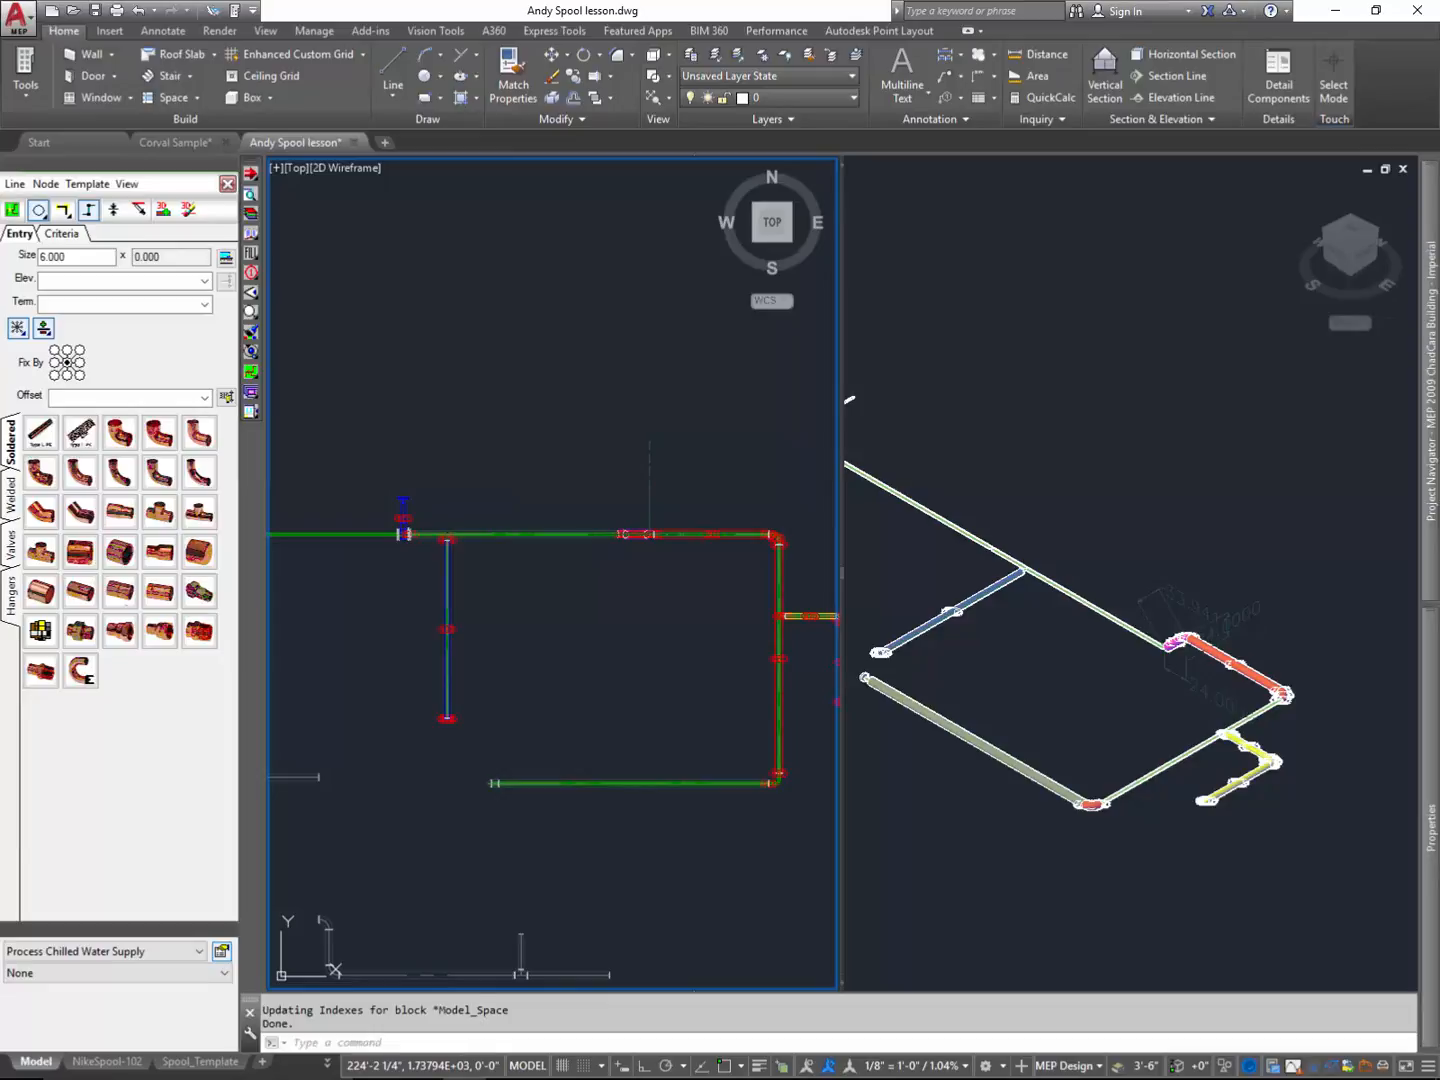
{"action": "scroll", "coordinate": [686, 530], "scroll_direction": "up", "scroll_amount": 5}
{"action": "scroll", "coordinate": [686, 530], "scroll_direction": "up", "scroll_amount": 1}
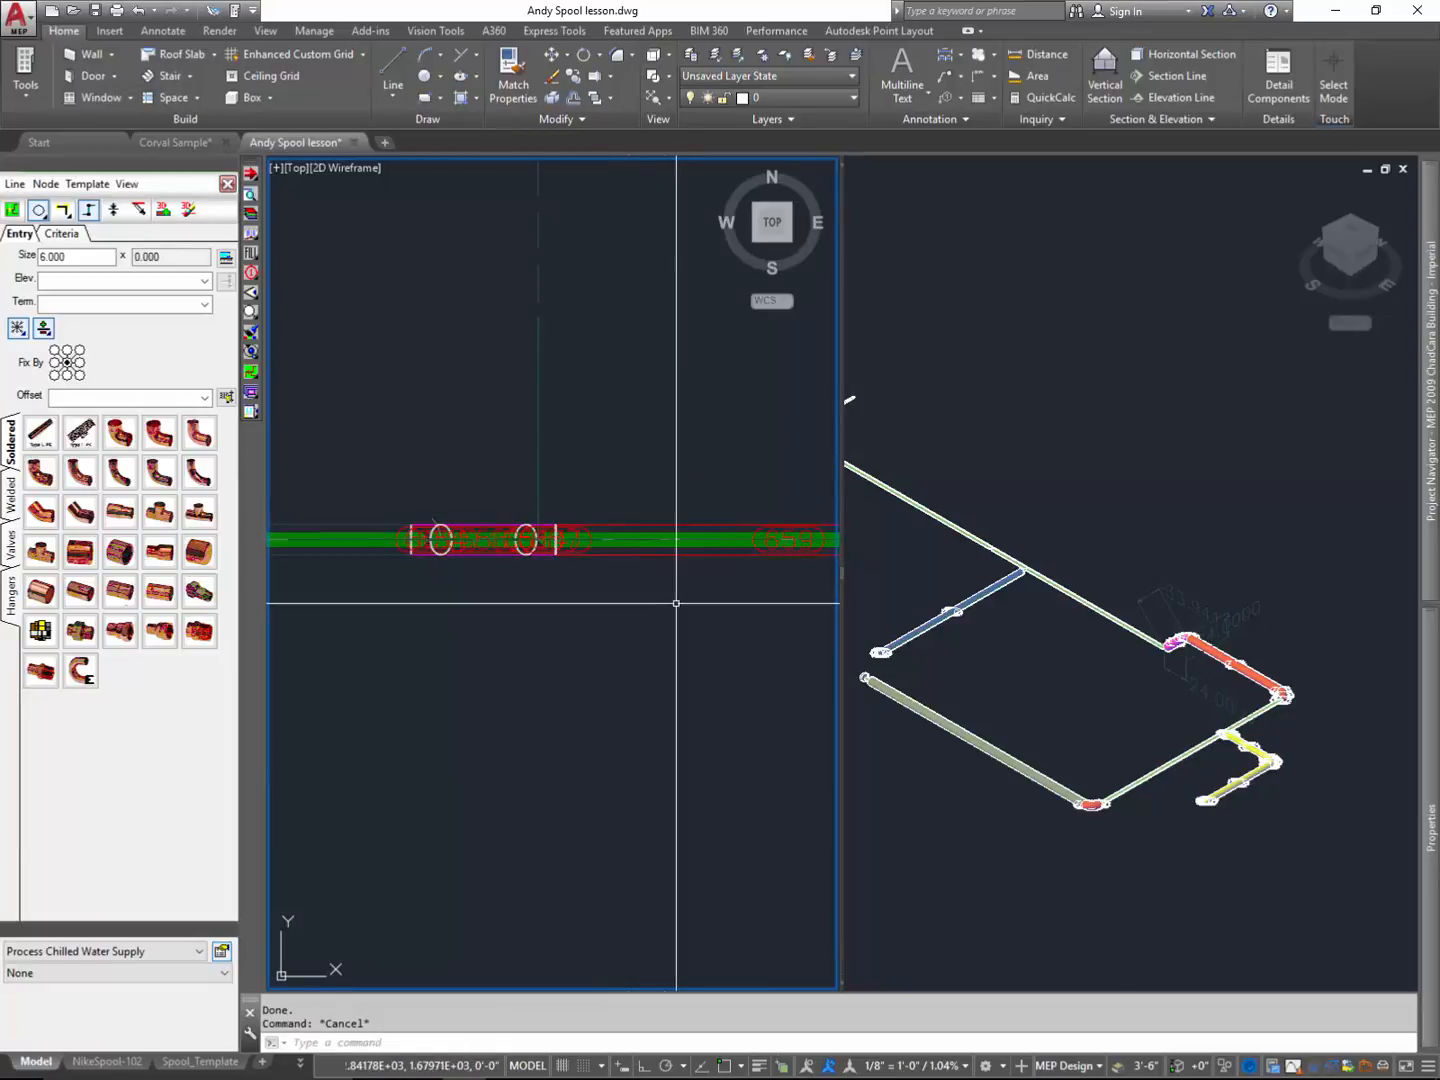
{"action": "middle_click_drag", "start_coordinate": [725, 611], "coordinate": [355, 603]}
{"action": "middle_click_drag", "start_coordinate": [644, 652], "coordinate": [477, 541]}
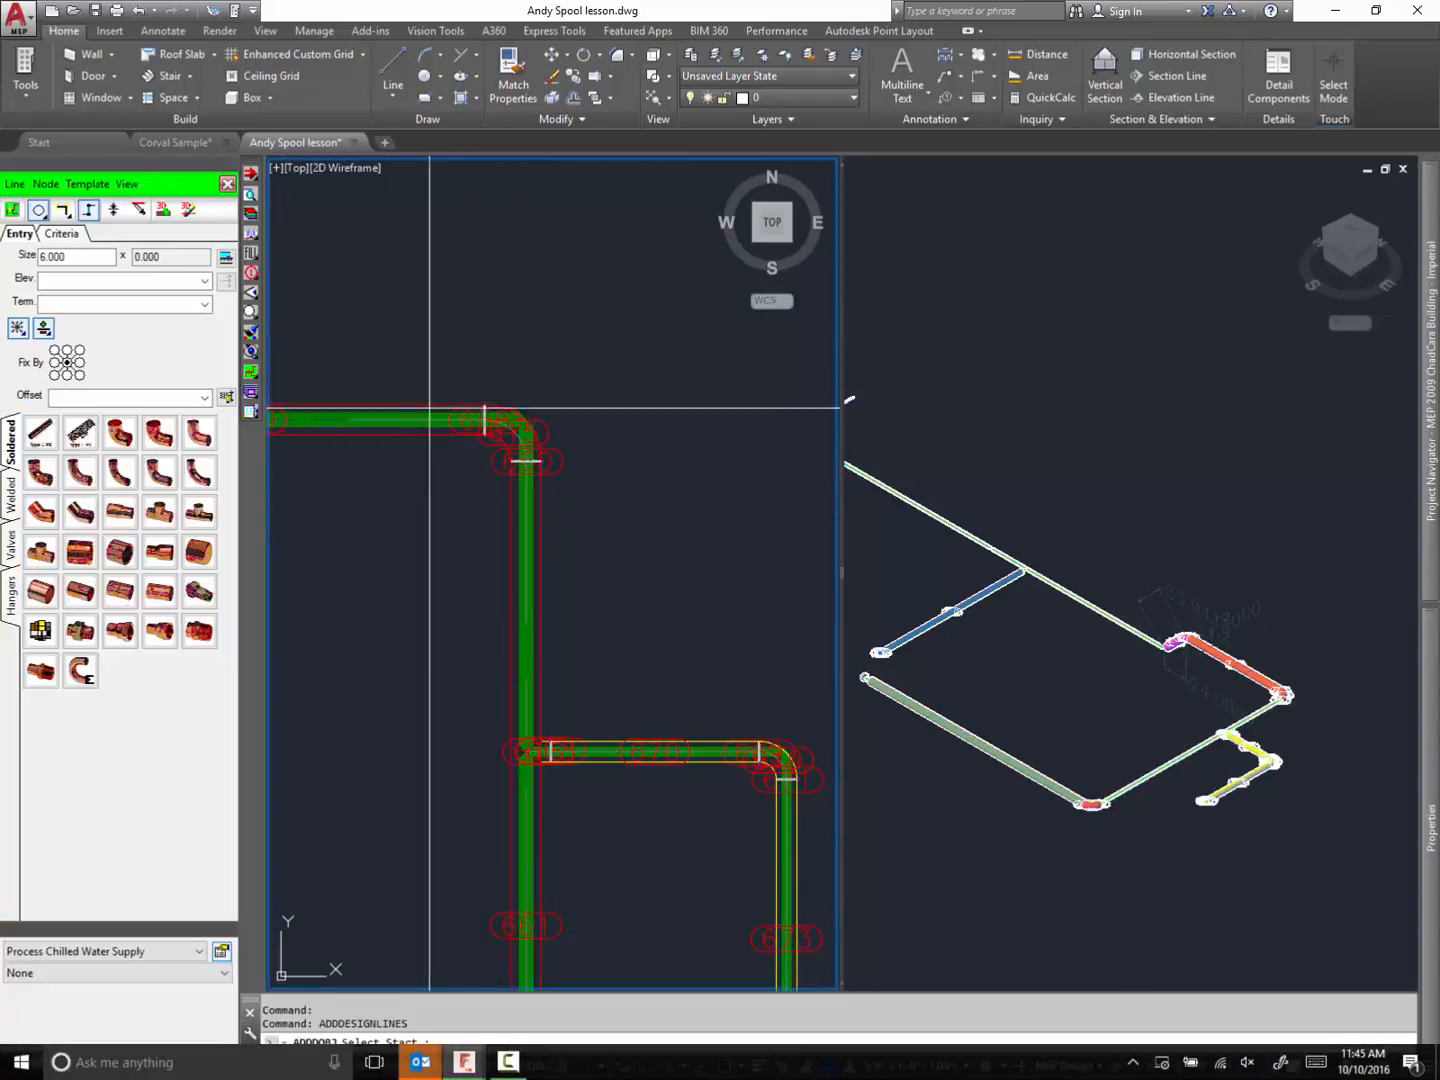
{"action": "left_click", "coordinate": [163, 211]}
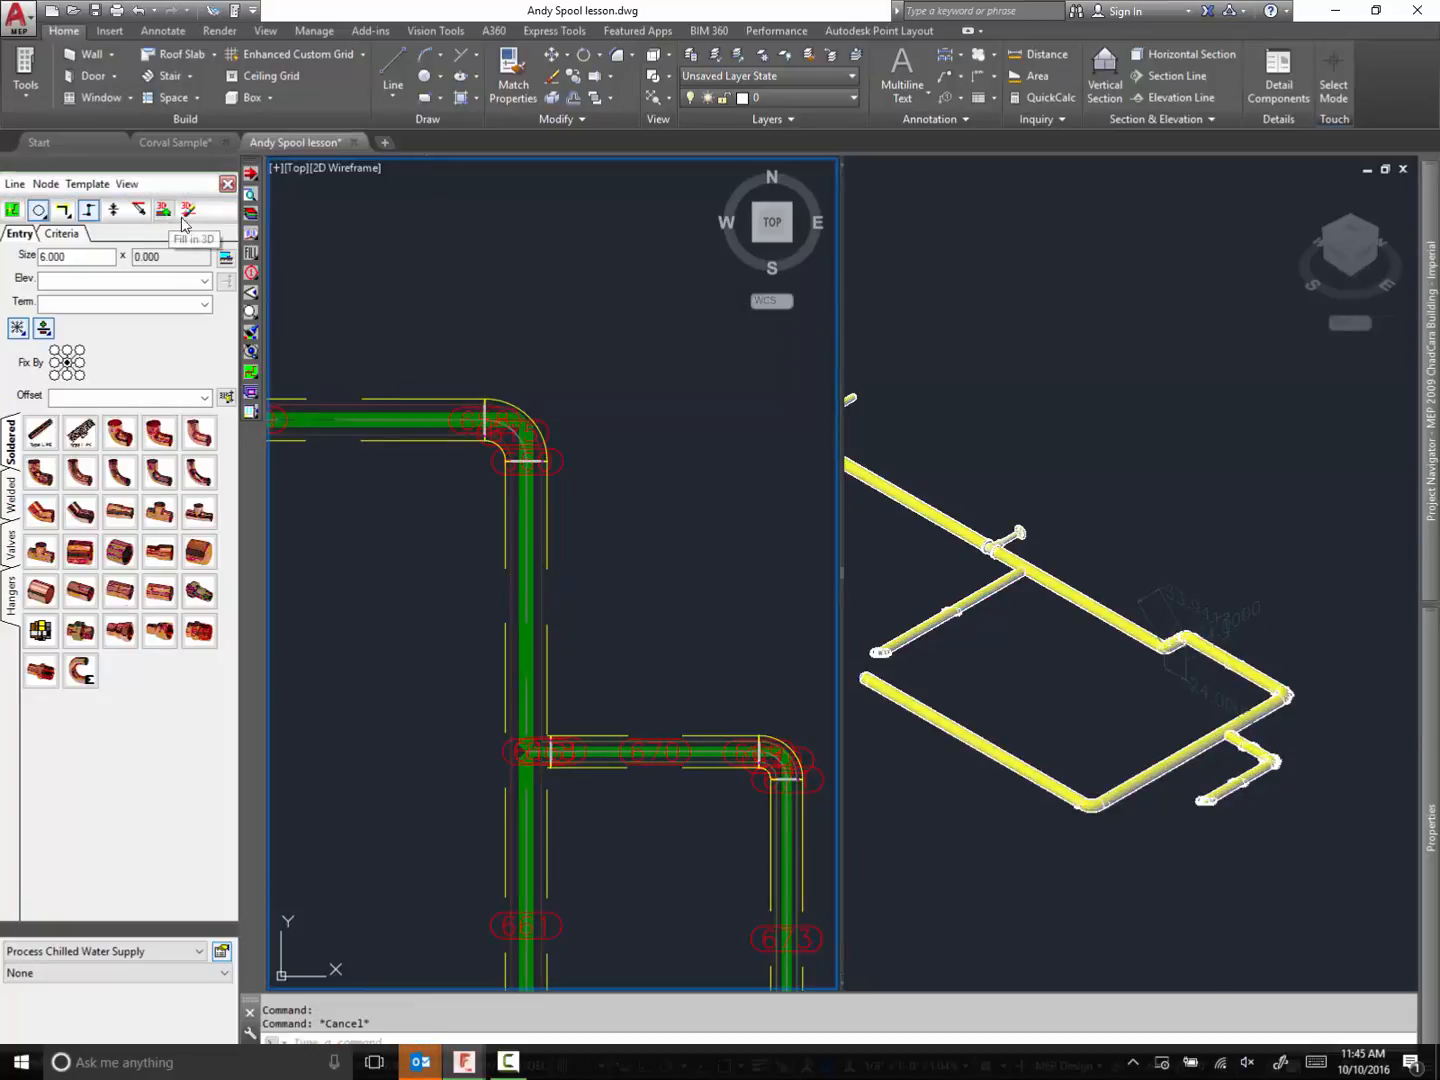
- Set the Process Chilled Water Supply service's insulation spec to Not Set and fill the design line in 3D again
{"action": "left_click", "coordinate": [988, 629]}
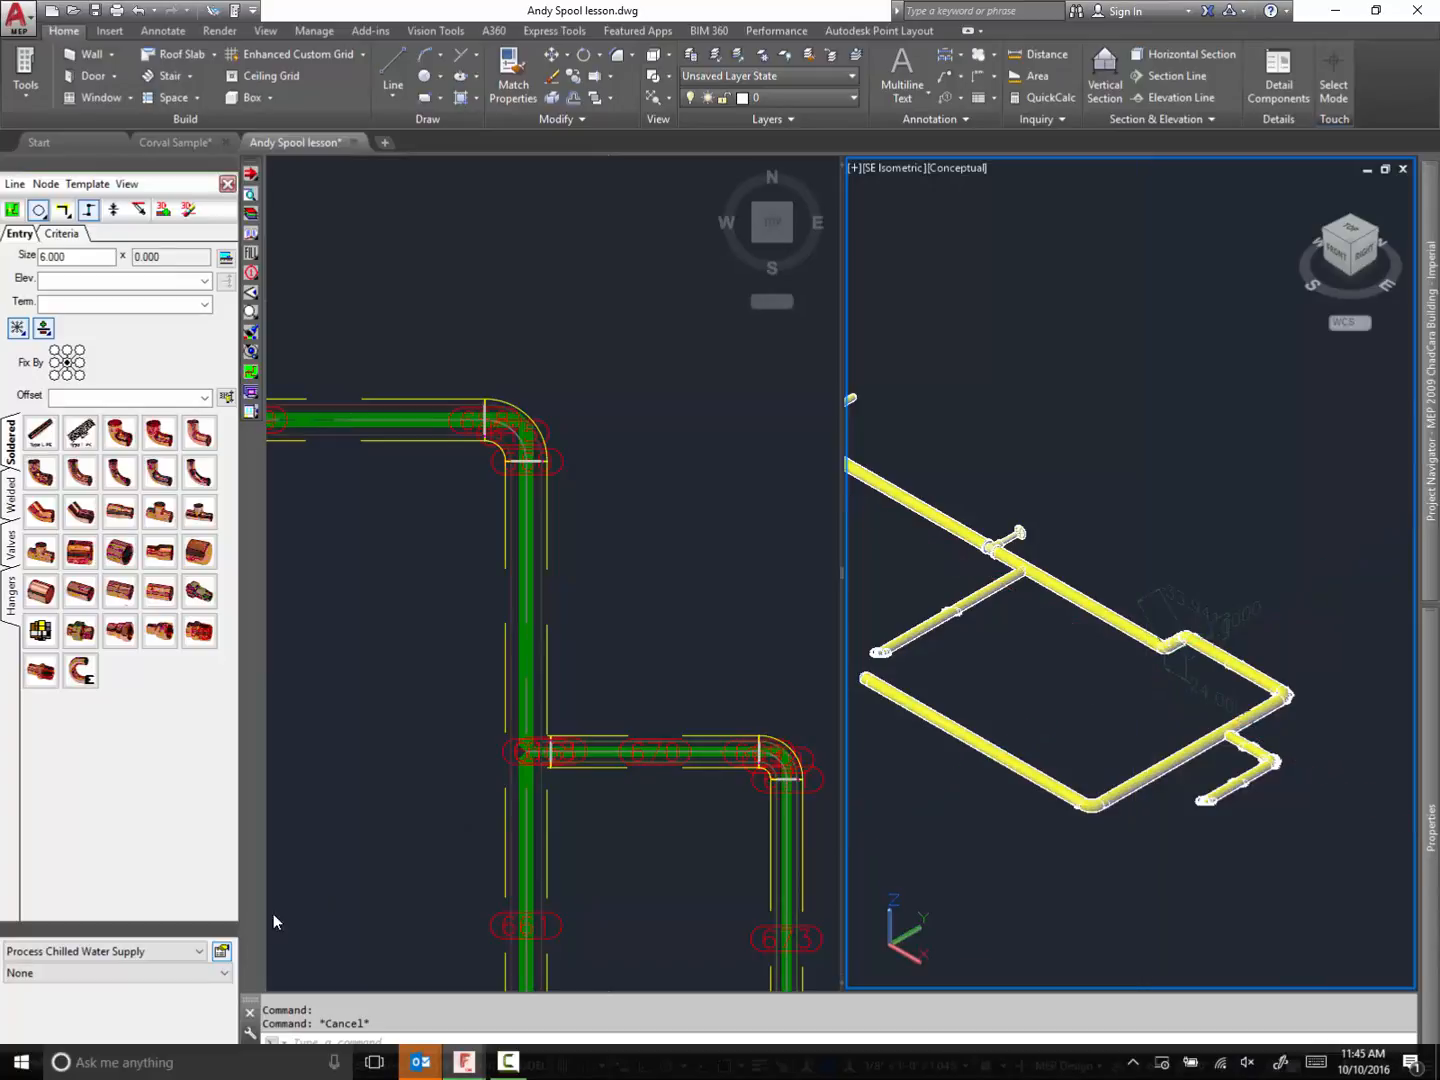
{"action": "left_click", "coordinate": [222, 951]}
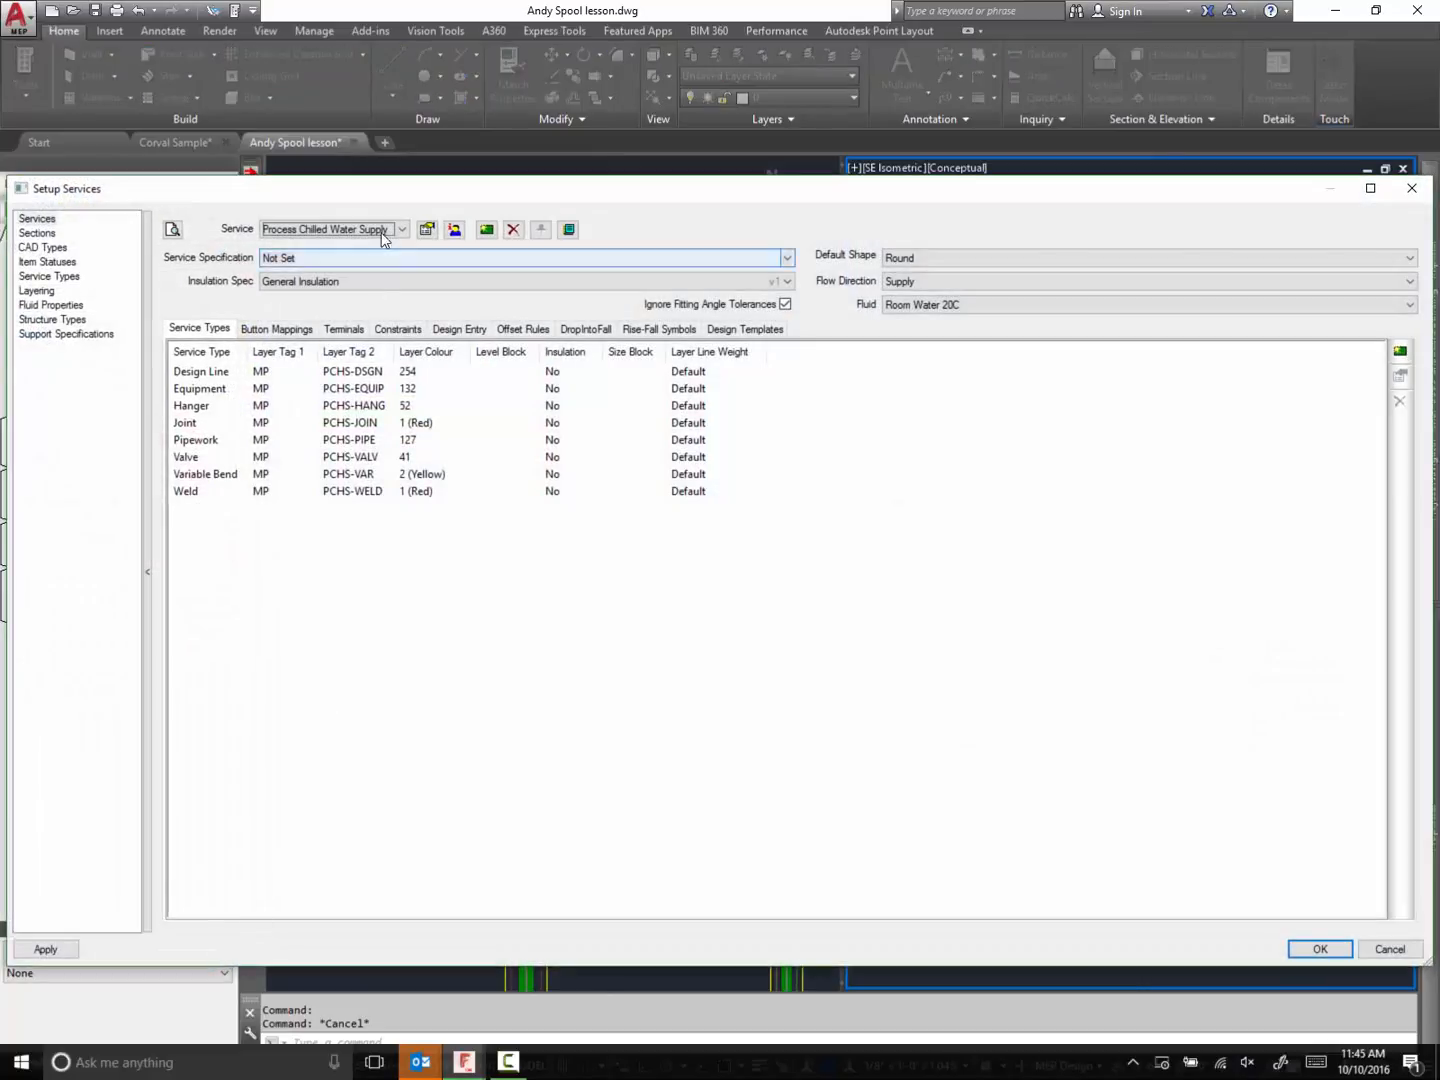
{"action": "left_click", "coordinate": [416, 284]}
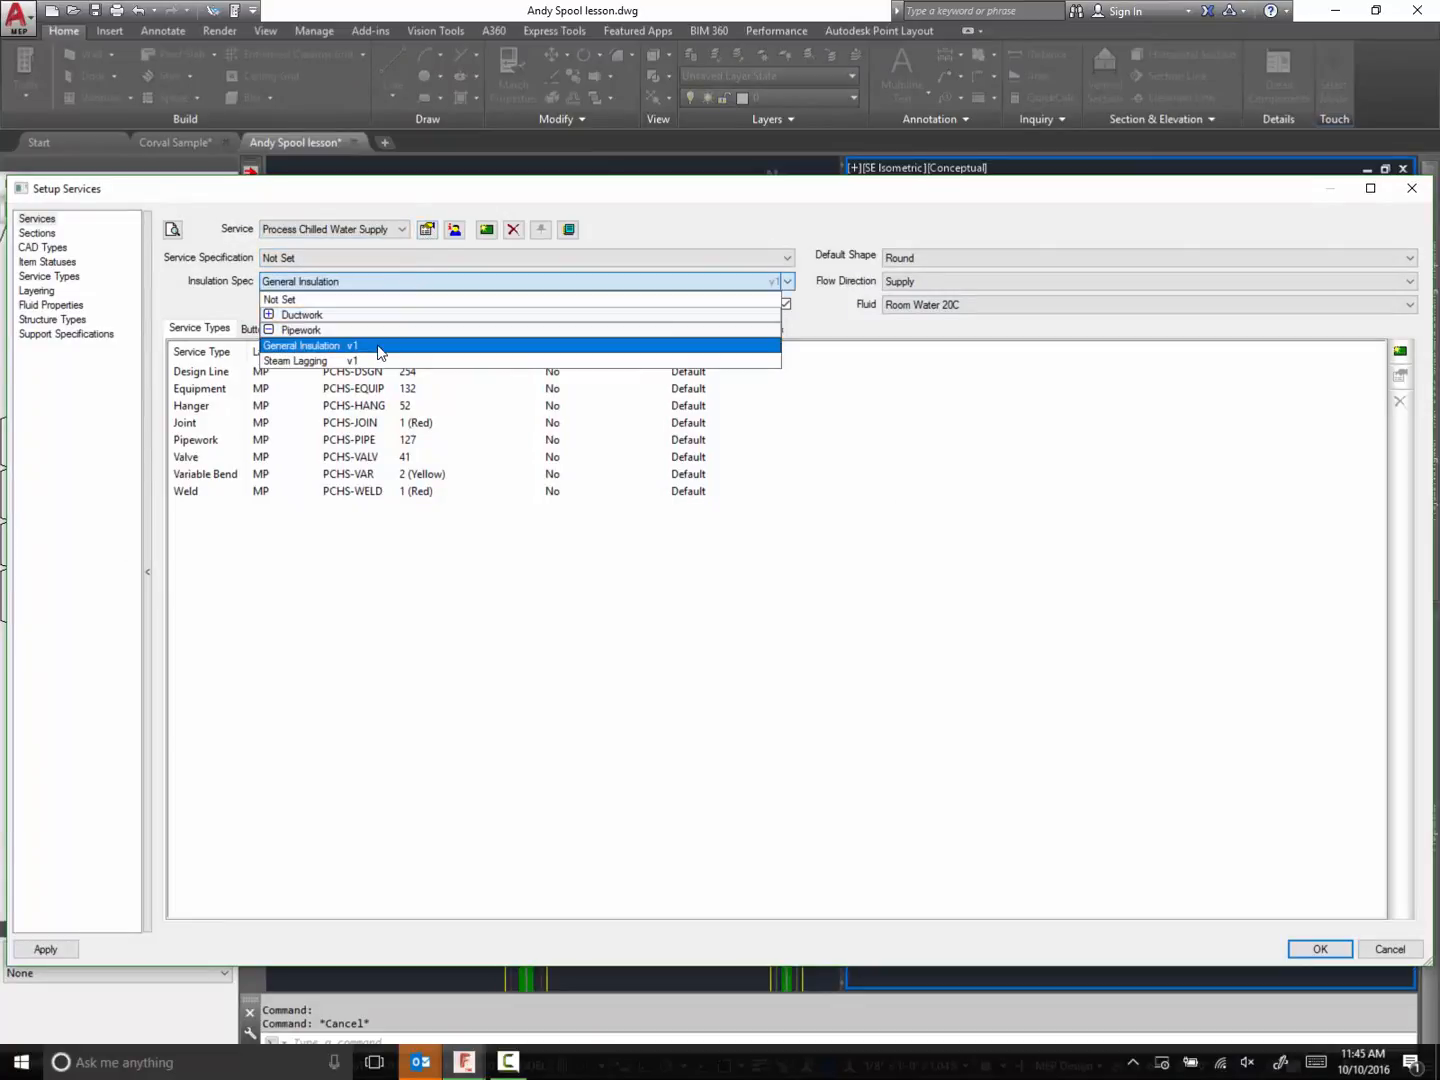
{"action": "left_click", "coordinate": [333, 298]}
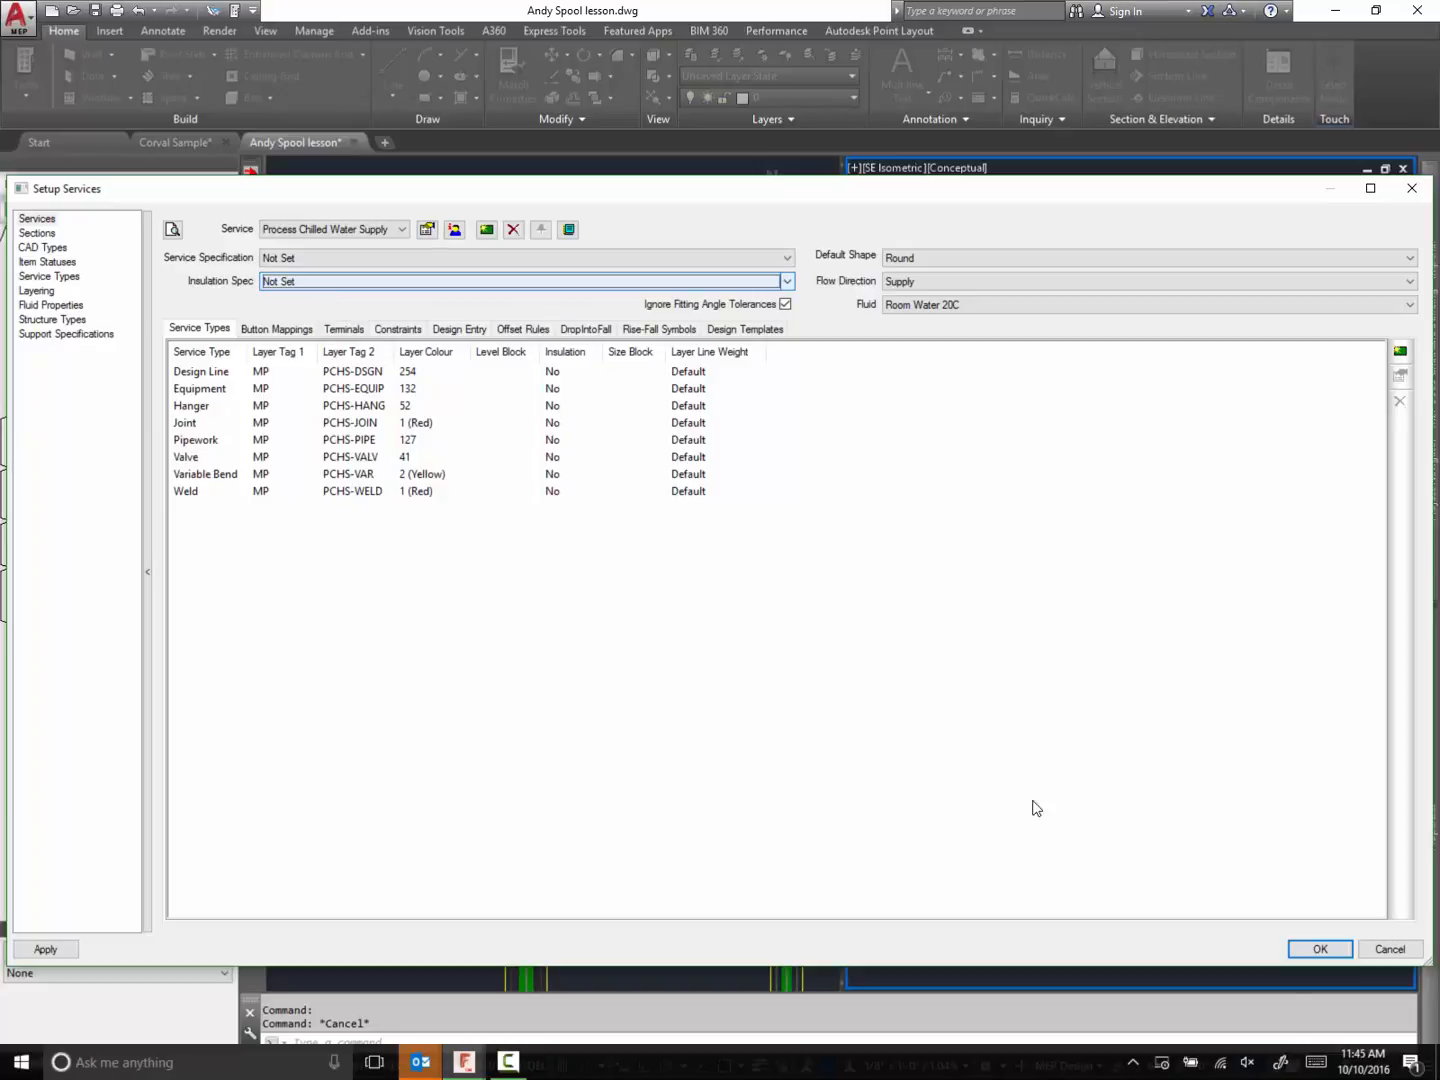
{"action": "left_click", "coordinate": [1319, 950]}
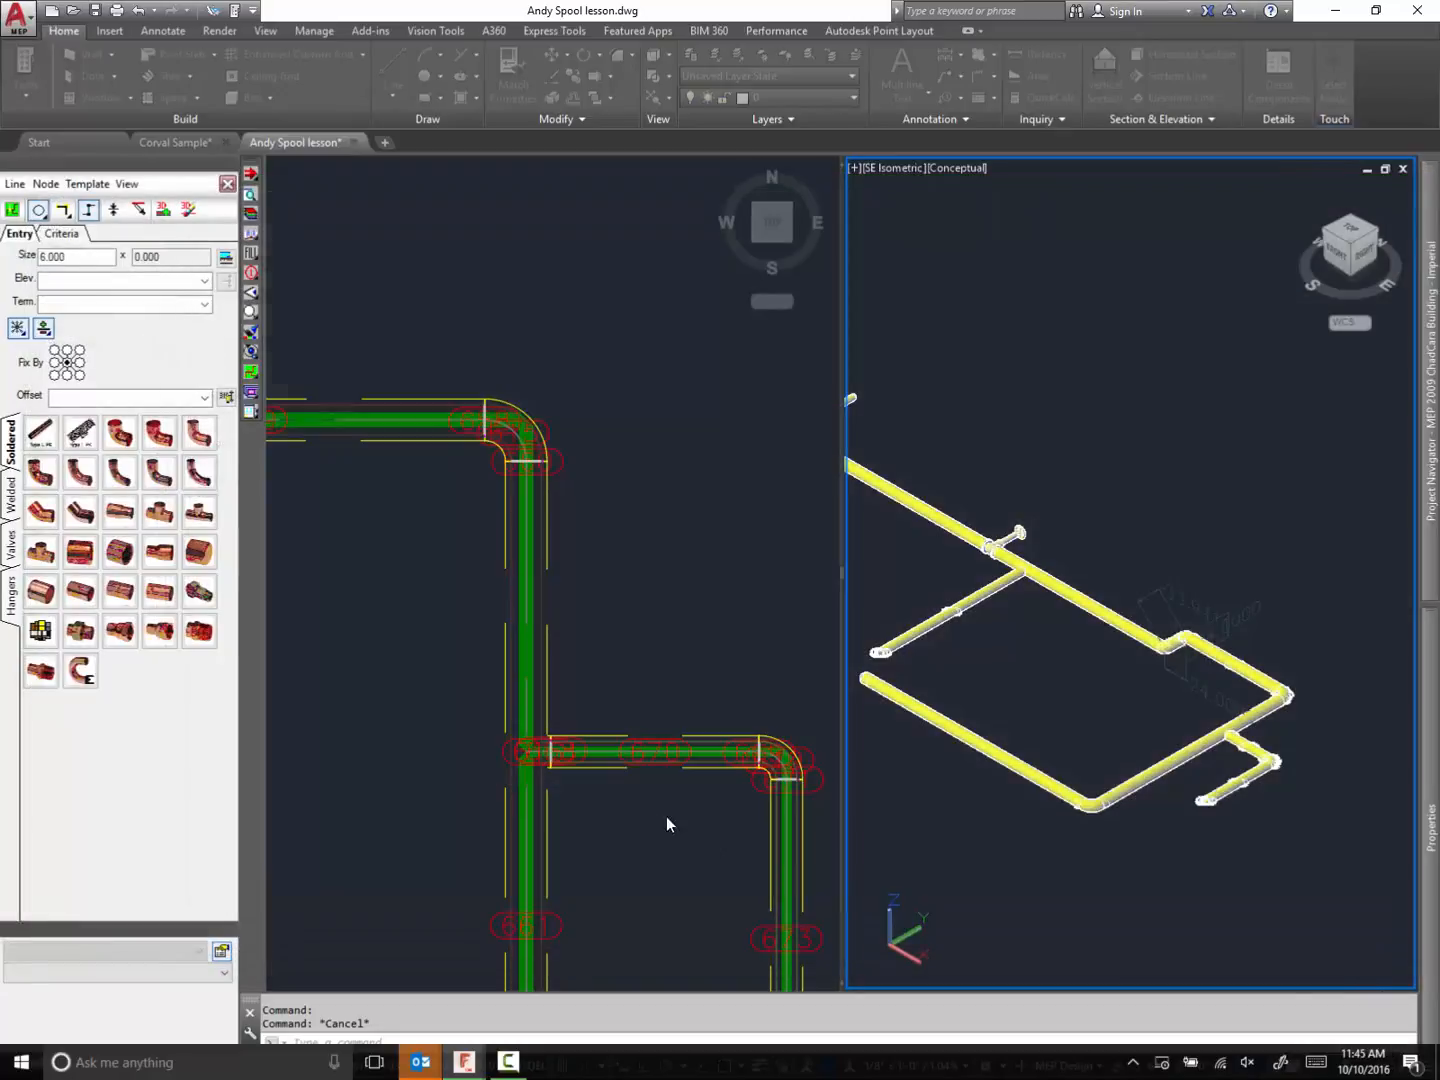
{"action": "left_click", "coordinate": [405, 616]}
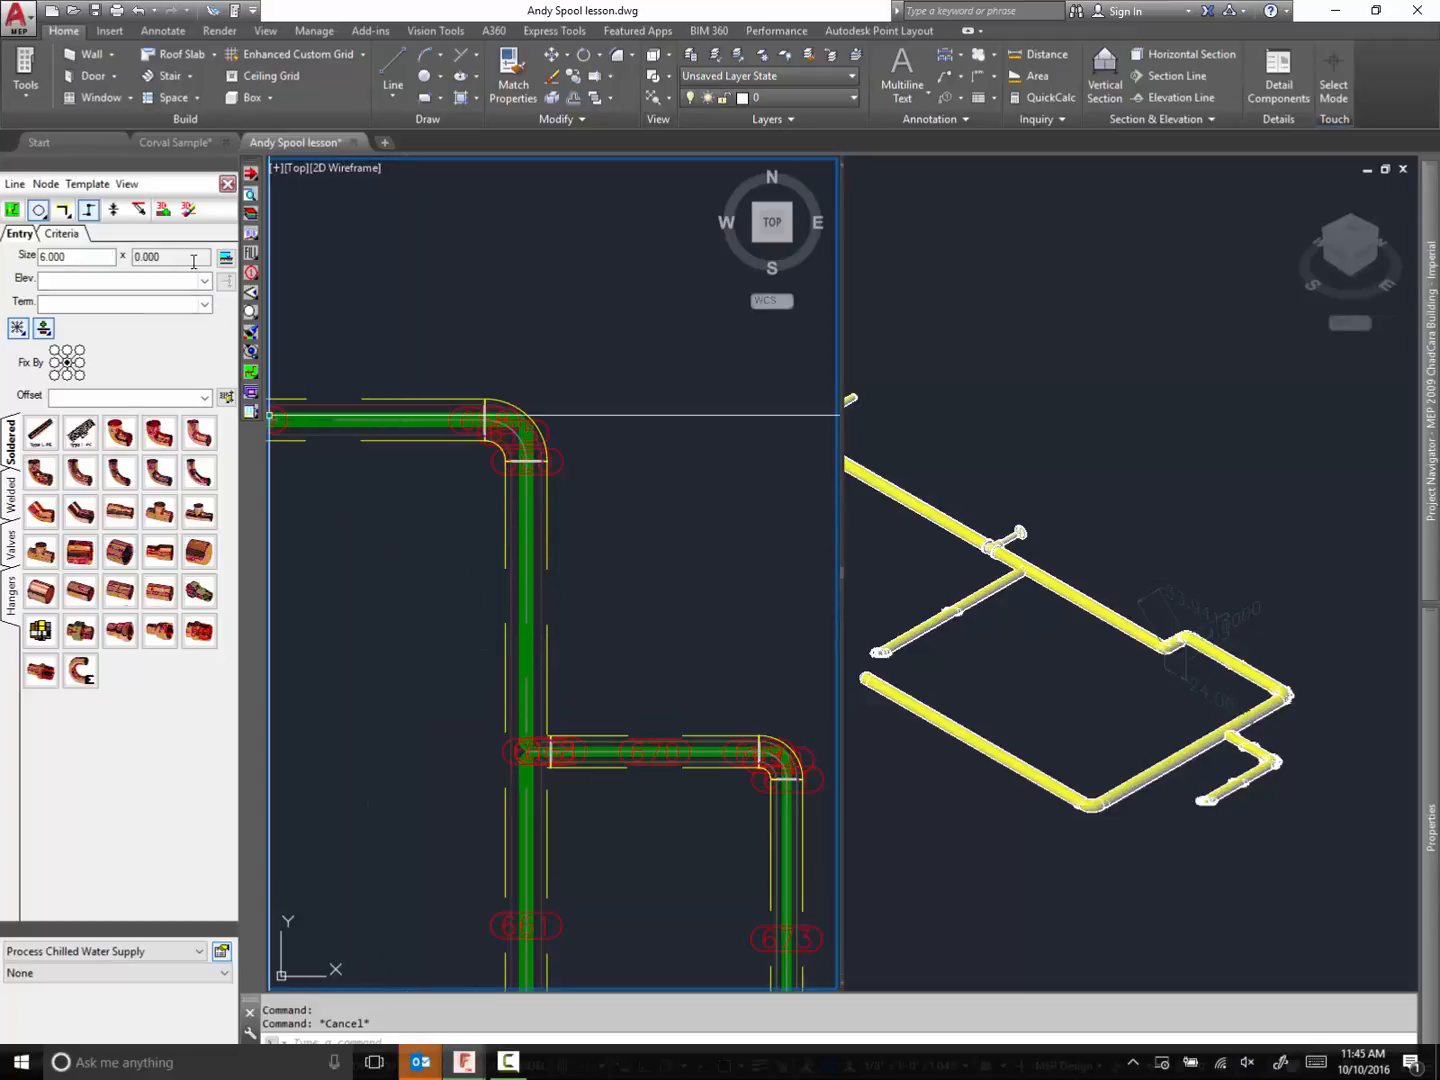
{"action": "left_click", "coordinate": [163, 212]}
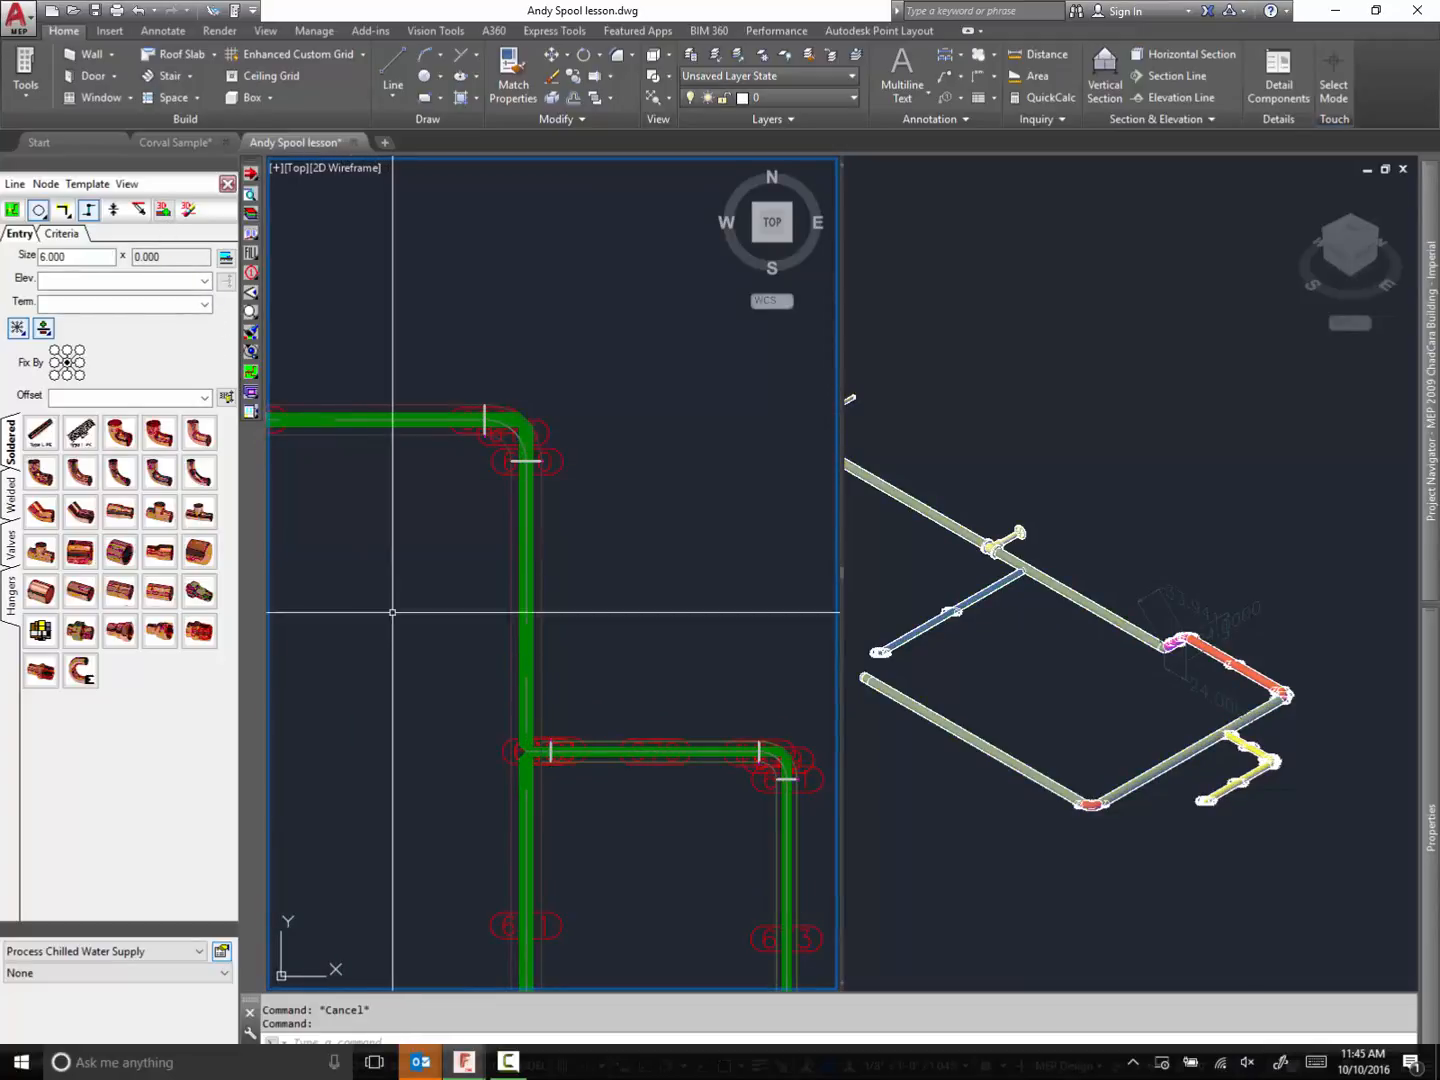